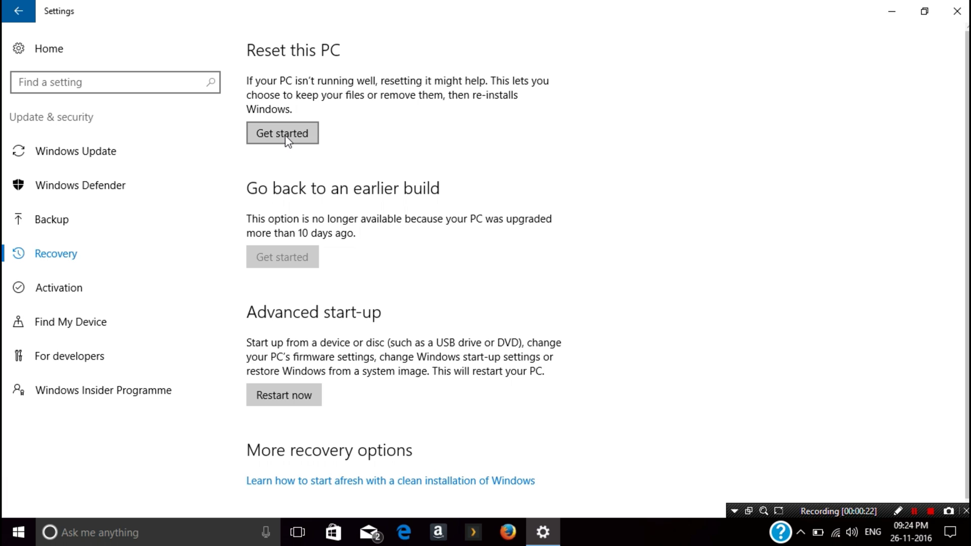
# Start the Reset this PC process from the Recovery settings.
pyautogui.click(286, 140)
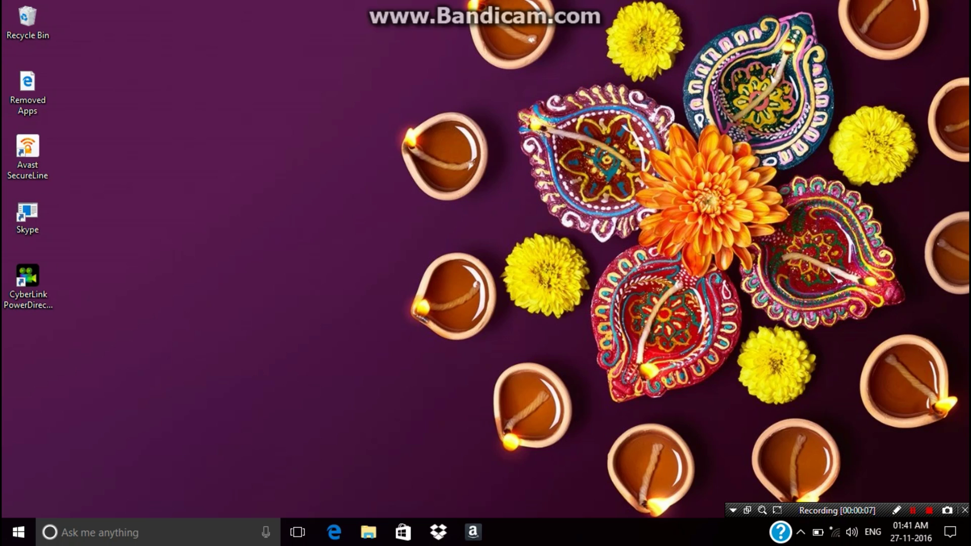
# Review the Removed Apps list saved on the desktop and close it.
pyautogui.doubleClick(28, 91)
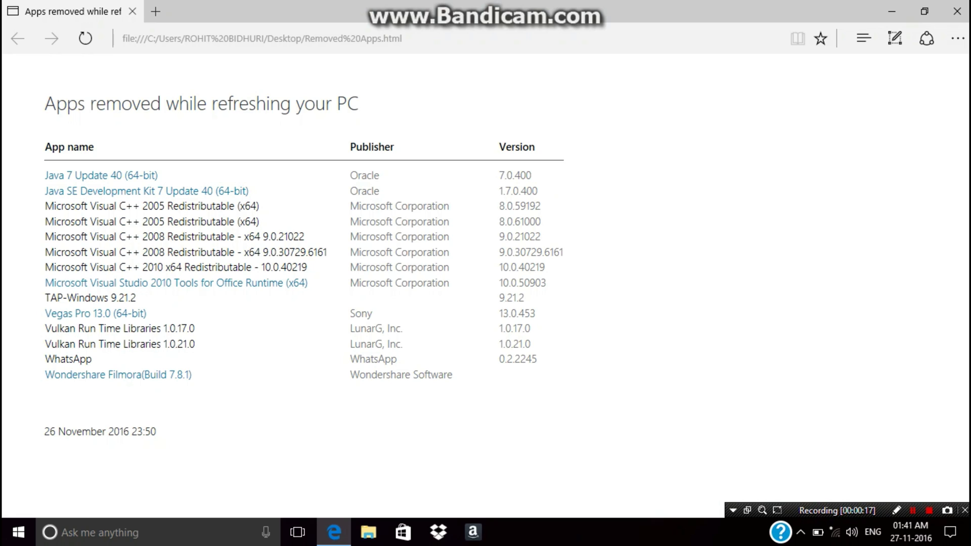
pyautogui.moveTo(910, 531)
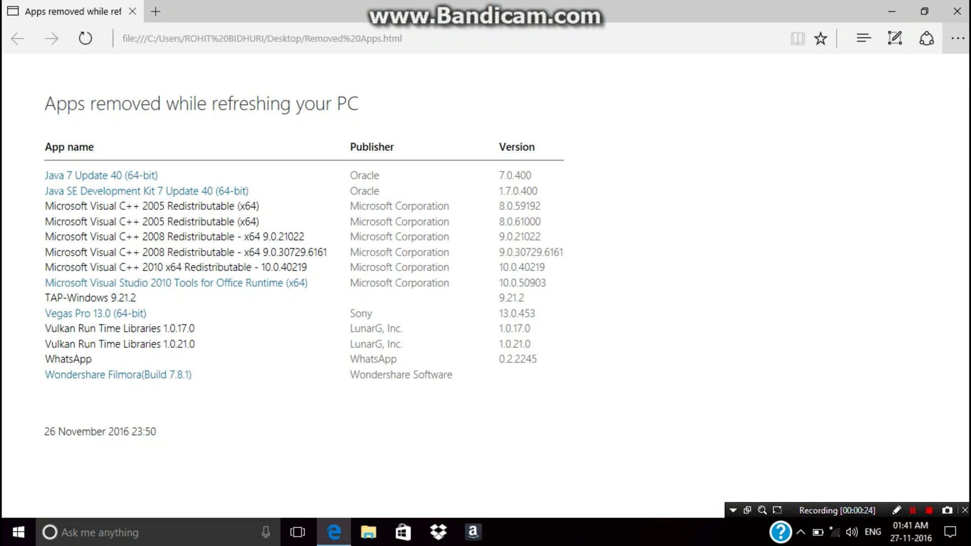
pyautogui.click(957, 12)
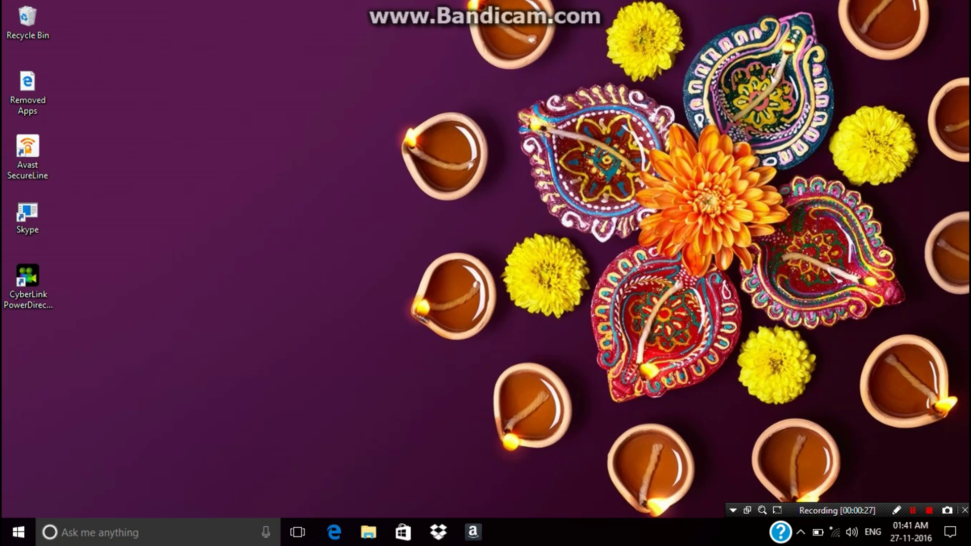
# Try to launch Skype from its desktop shortcut.
pyautogui.doubleClick(28, 215)
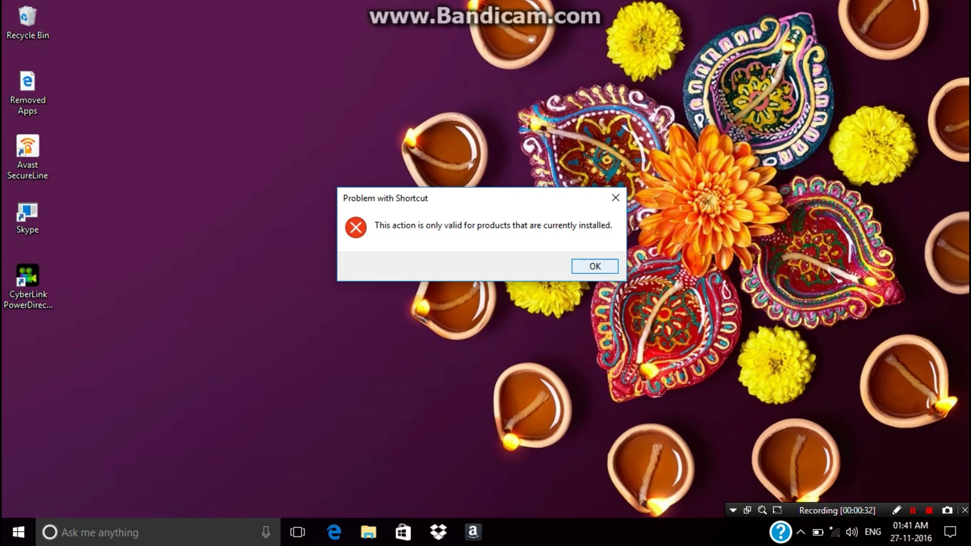
pyautogui.press('Return')
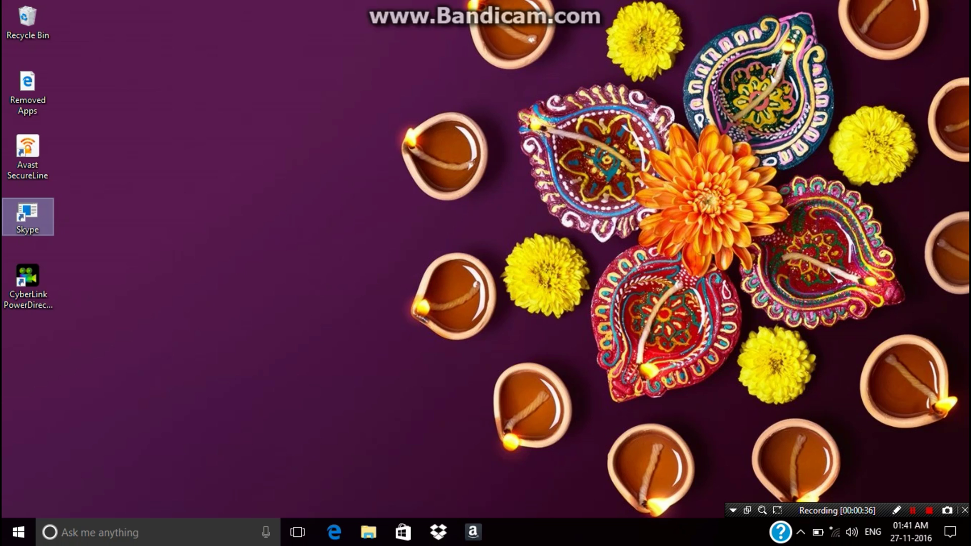
# Check the shortcuts in the Recycle Bin and close the window.
pyautogui.doubleClick(27, 21)
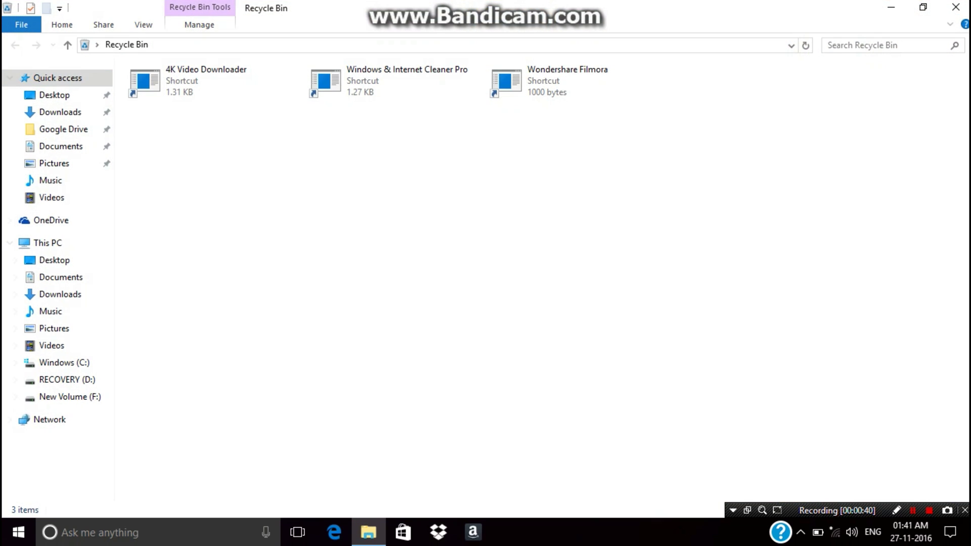
pyautogui.moveTo(139, 134); pyautogui.dragTo(594, 58)
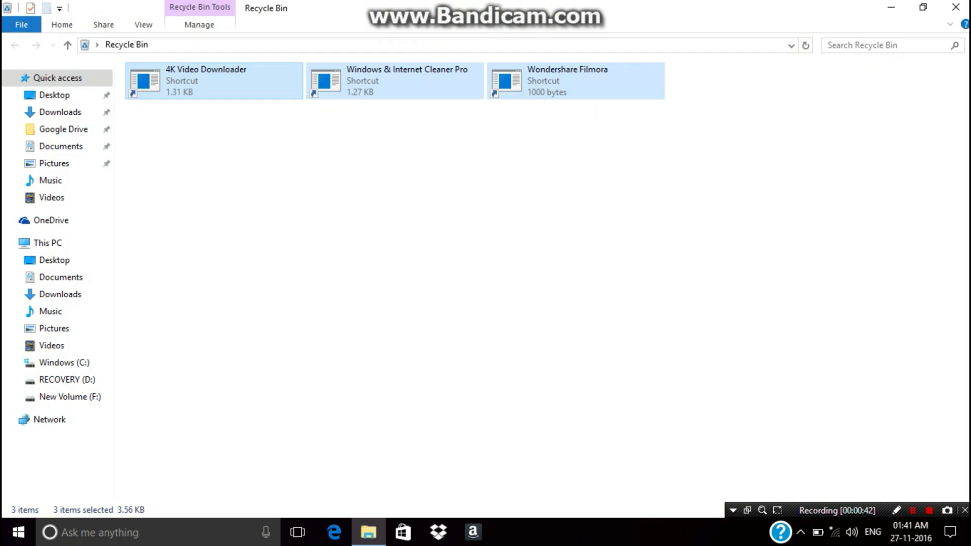
pyautogui.click(593, 58)
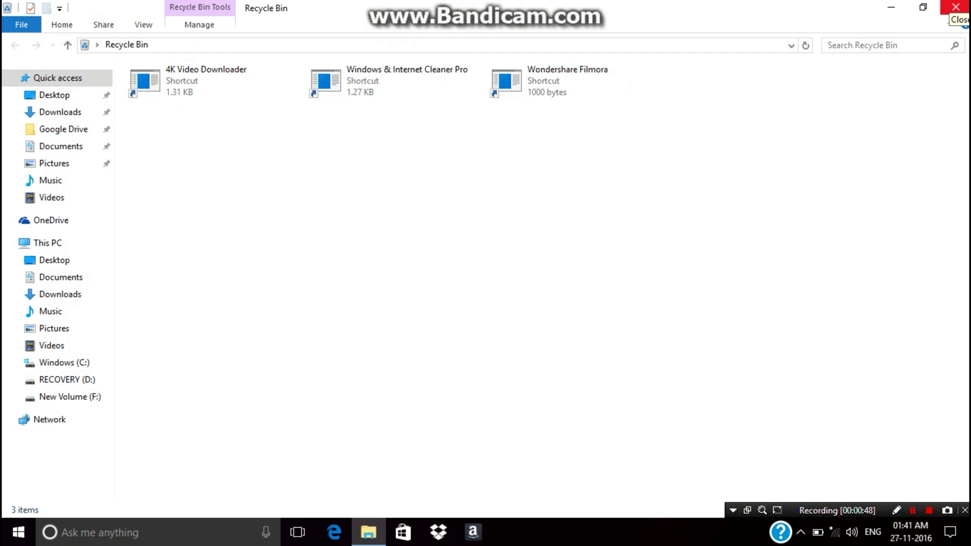
pyautogui.click(955, 7)
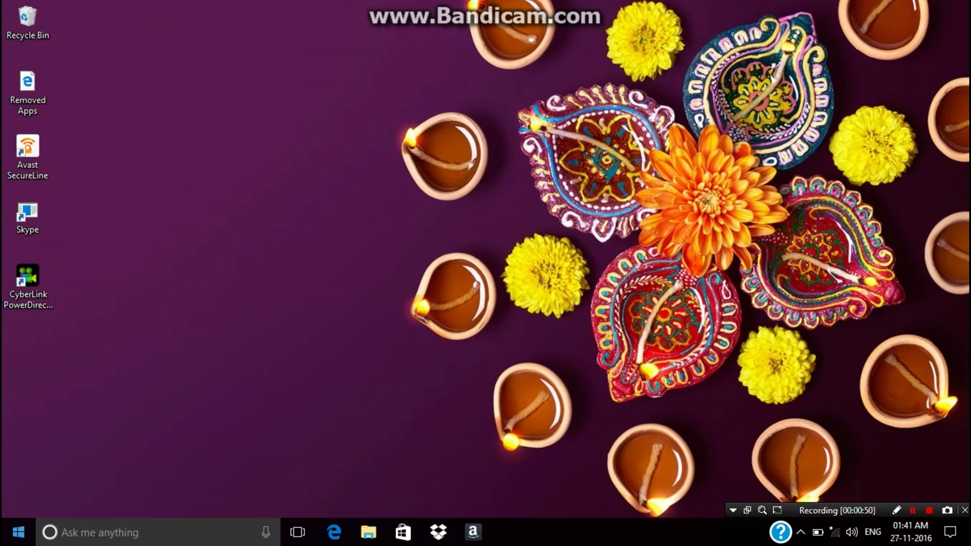
# Open several Start menu tiles that are waiting to download, closing the Get Started help each time.
pyautogui.click(18, 532)
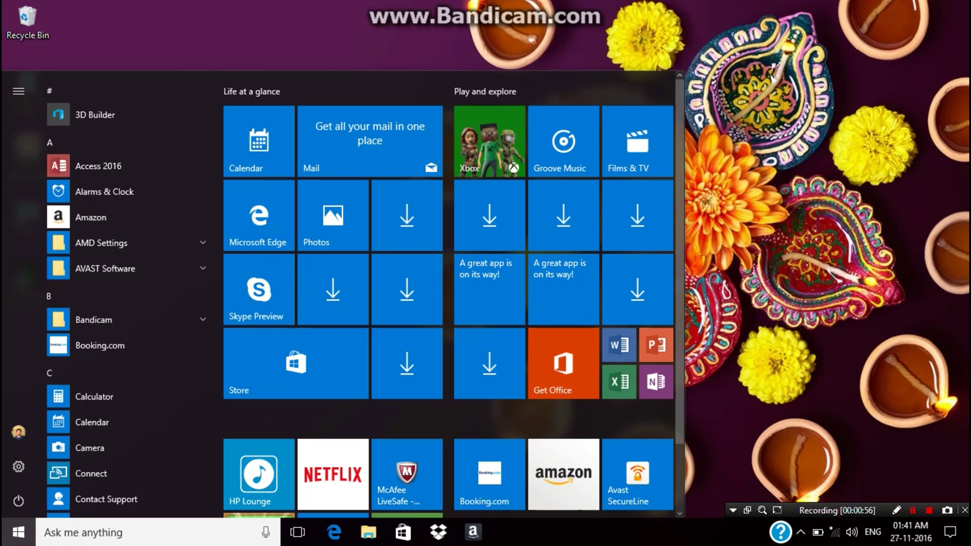
pyautogui.click(564, 303)
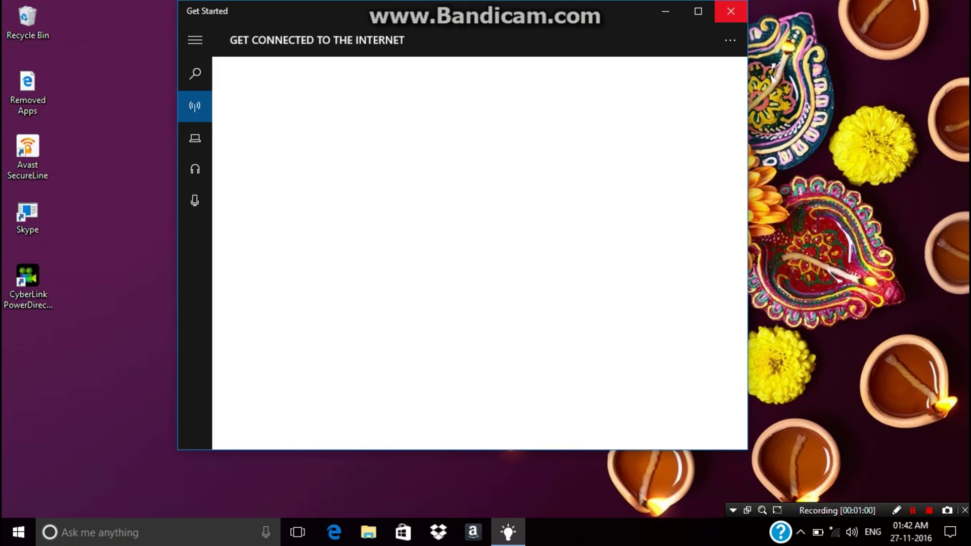
pyautogui.click(731, 11)
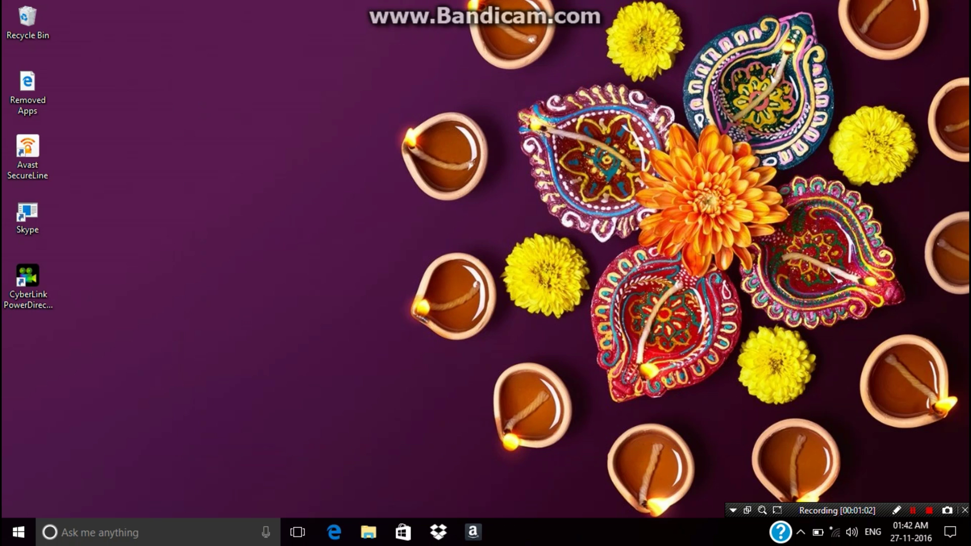
pyautogui.press('super')
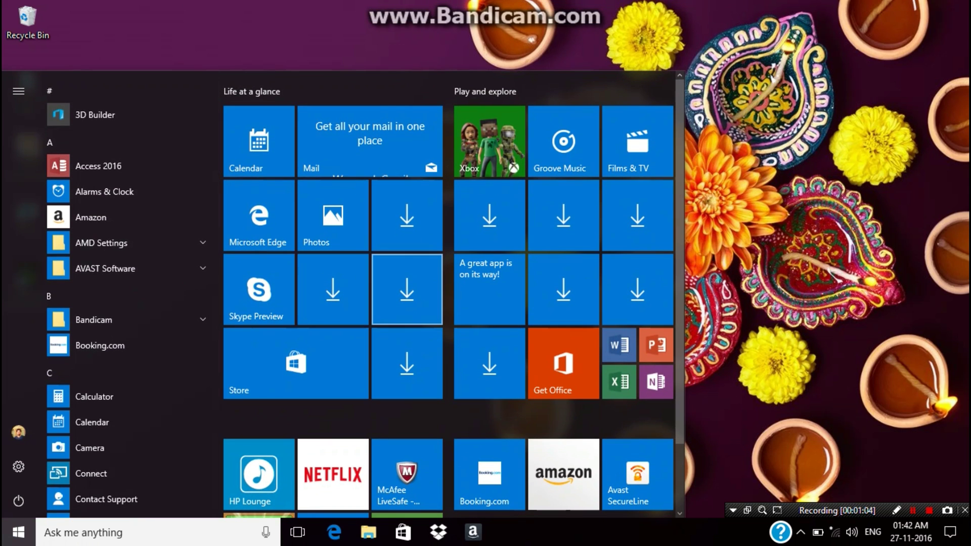
pyautogui.click(407, 289)
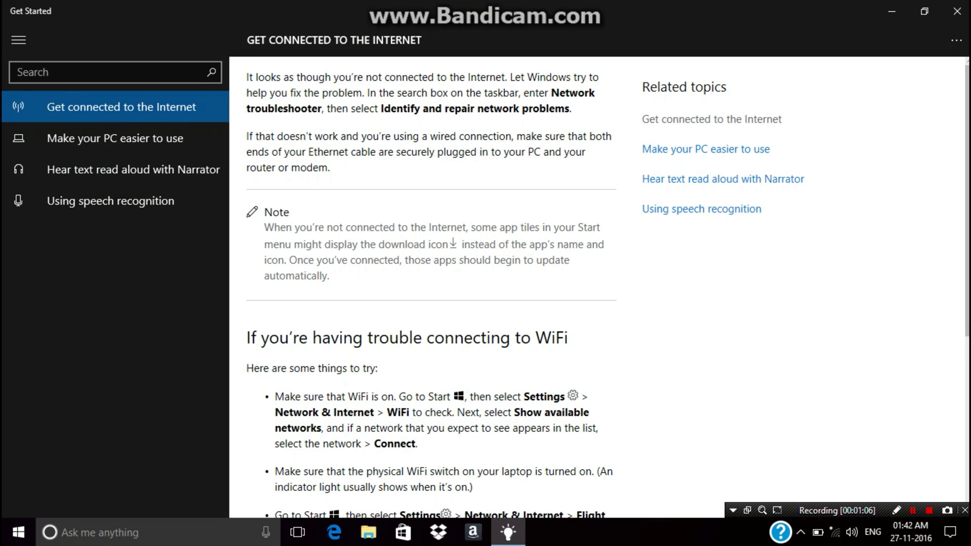
pyautogui.click(957, 11)
pyautogui.press('super')
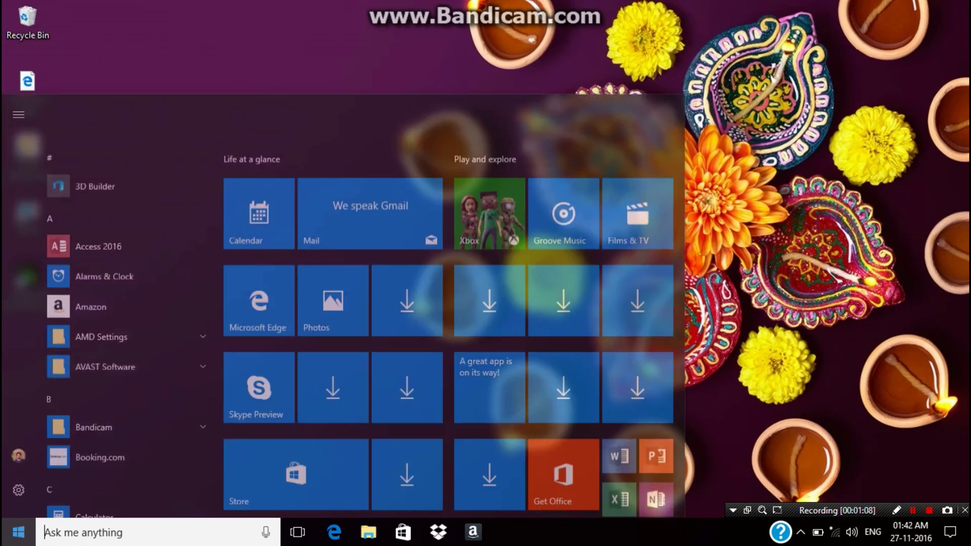
pyautogui.click(563, 301)
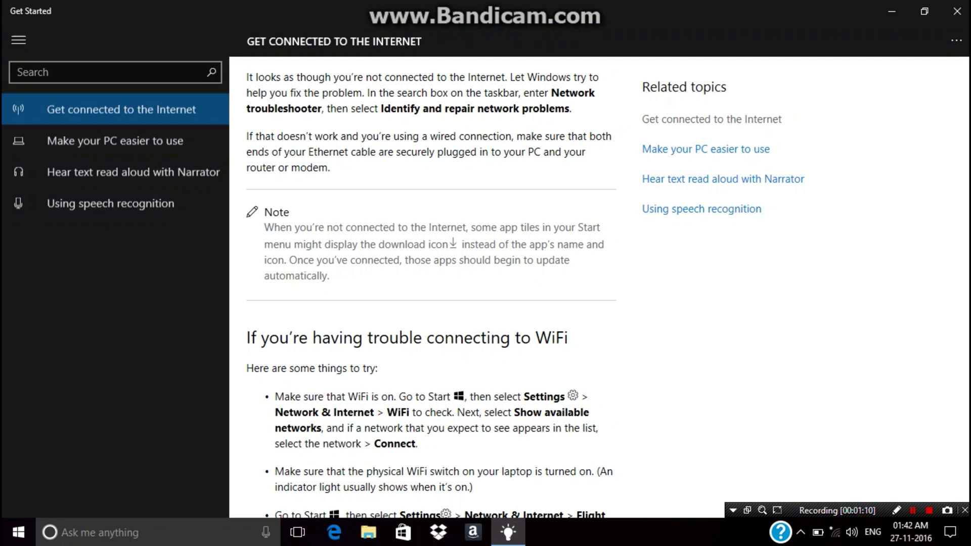
pyautogui.click(957, 11)
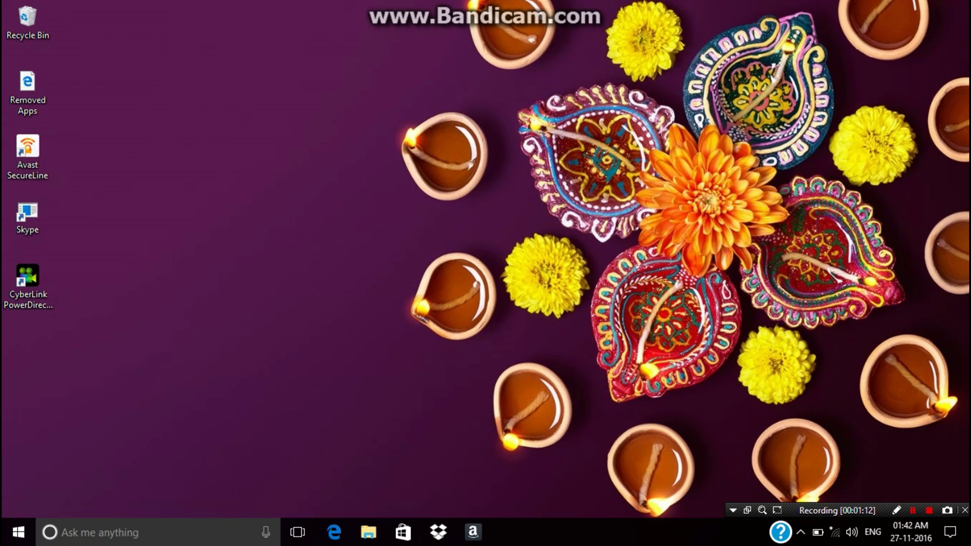
# Browse the installed apps list, launch Word 2016 and open a blank document.
pyautogui.click(18, 531)
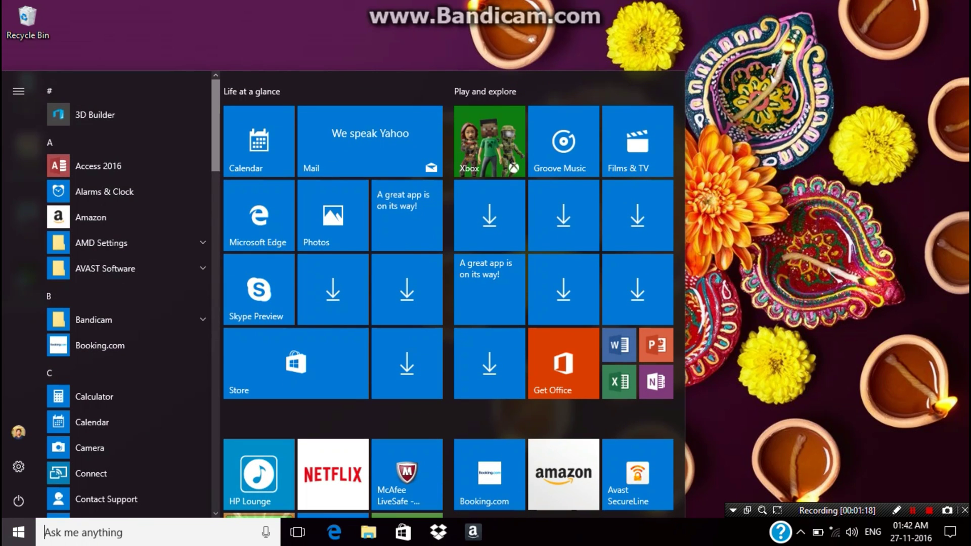
pyautogui.scroll(-5, 126, 304)
pyautogui.scroll(-10, 127, 293)
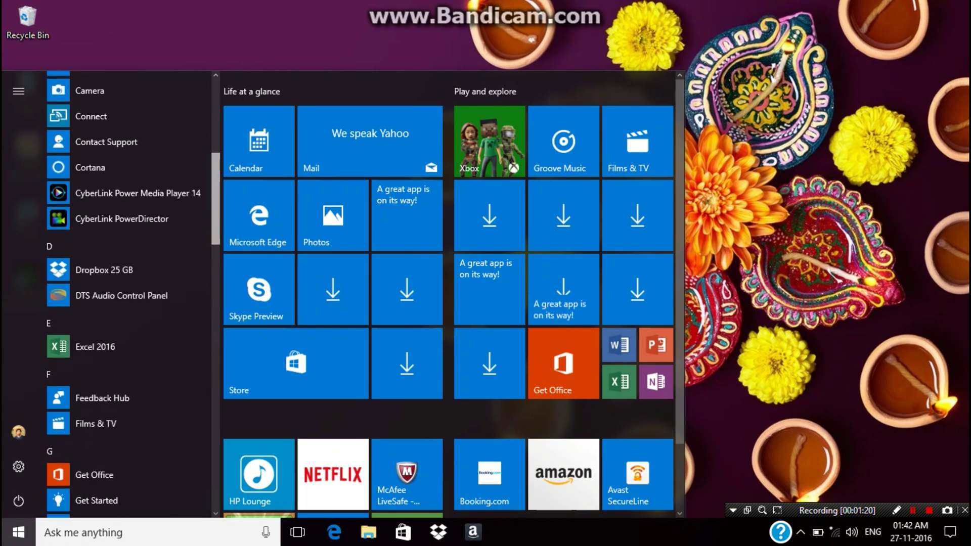
pyautogui.scroll(-10, 127, 294)
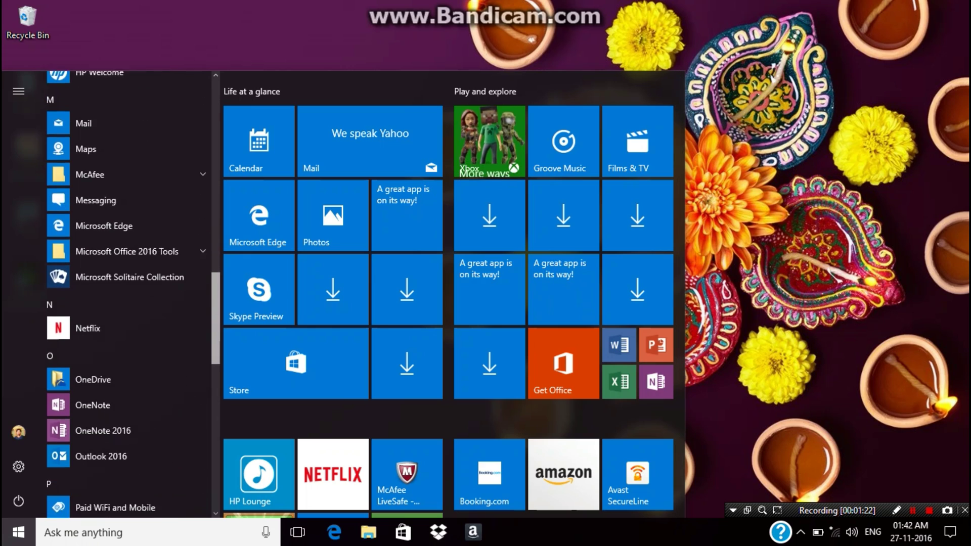
pyautogui.scroll(-6, 126, 294)
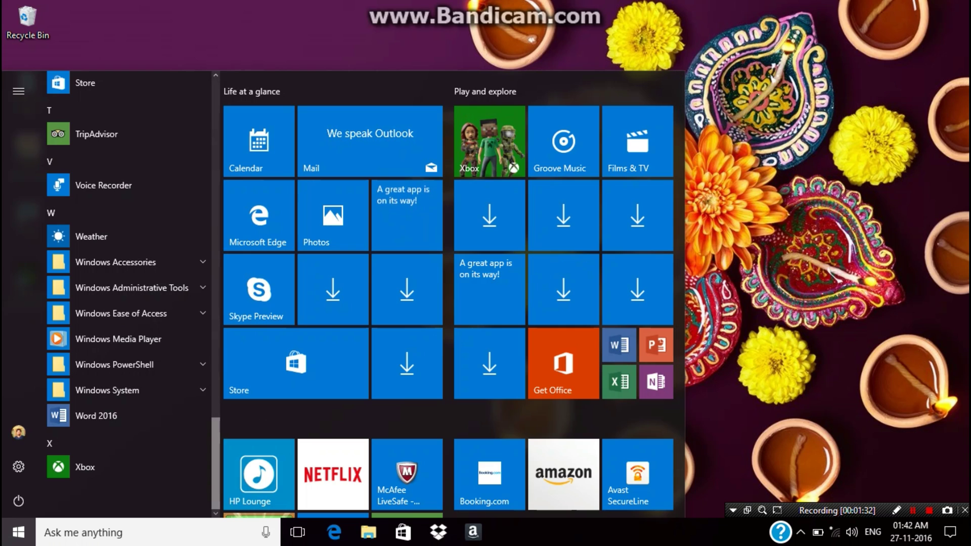
pyautogui.scroll(1, 126, 293)
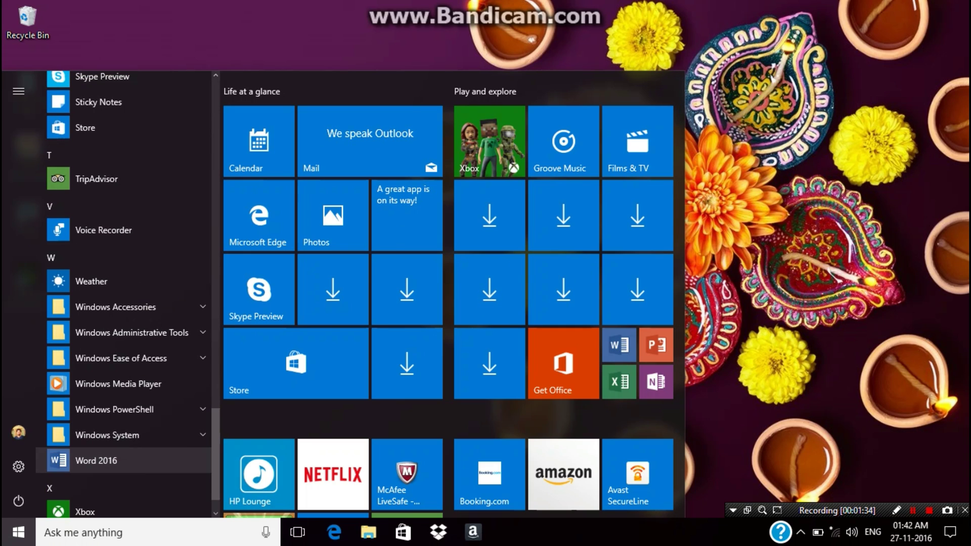
pyautogui.click(96, 460)
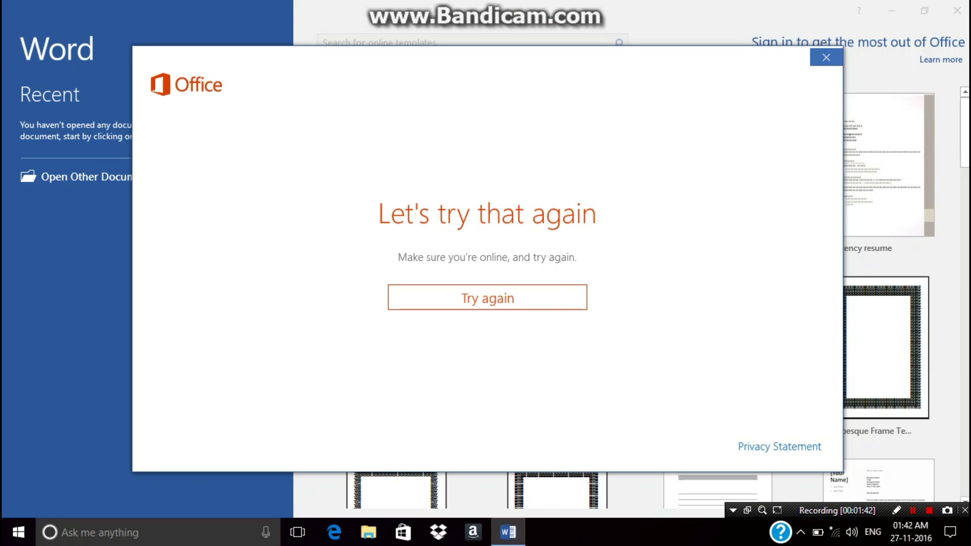
pyautogui.click(826, 57)
pyautogui.click(393, 195)
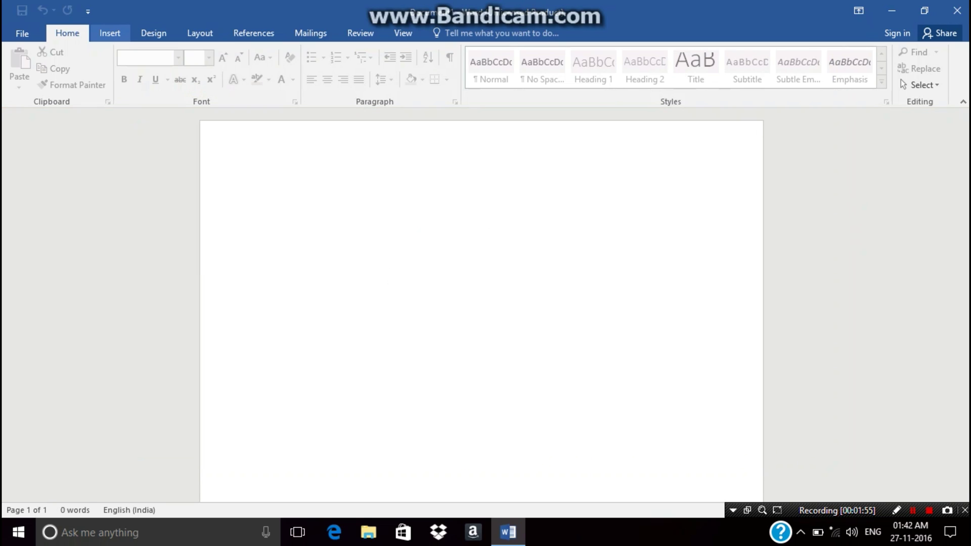
# Look over Word's Insert and Design commands and close Word.
pyautogui.click(110, 32)
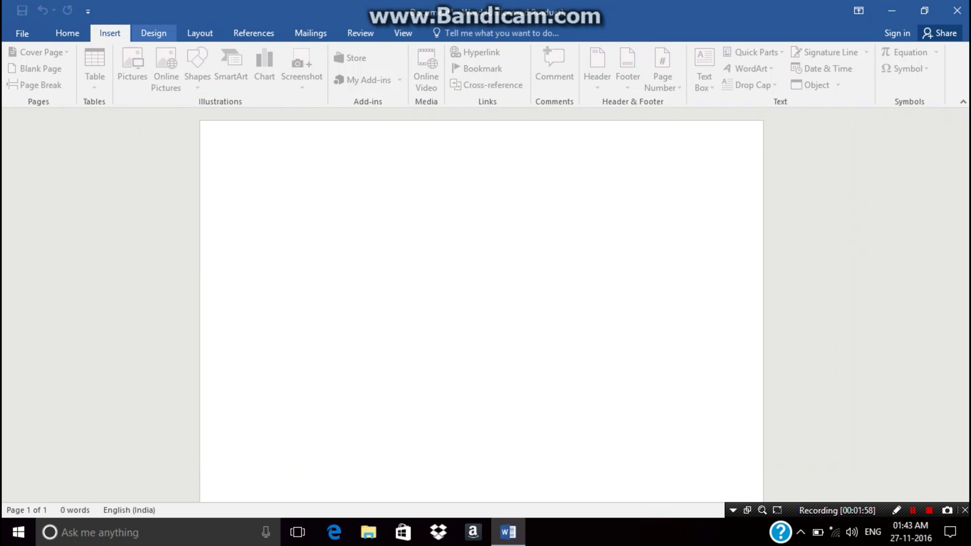
pyautogui.click(153, 33)
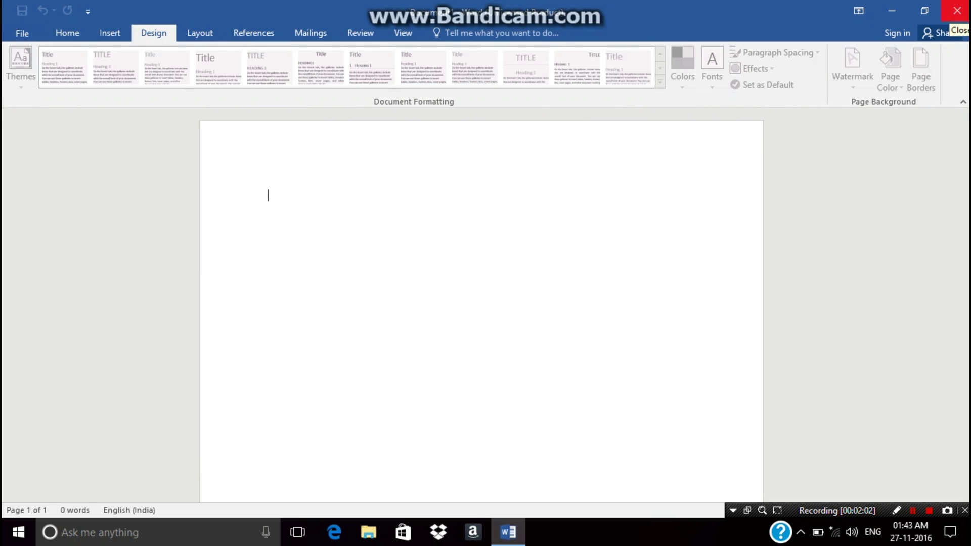
pyautogui.click(957, 11)
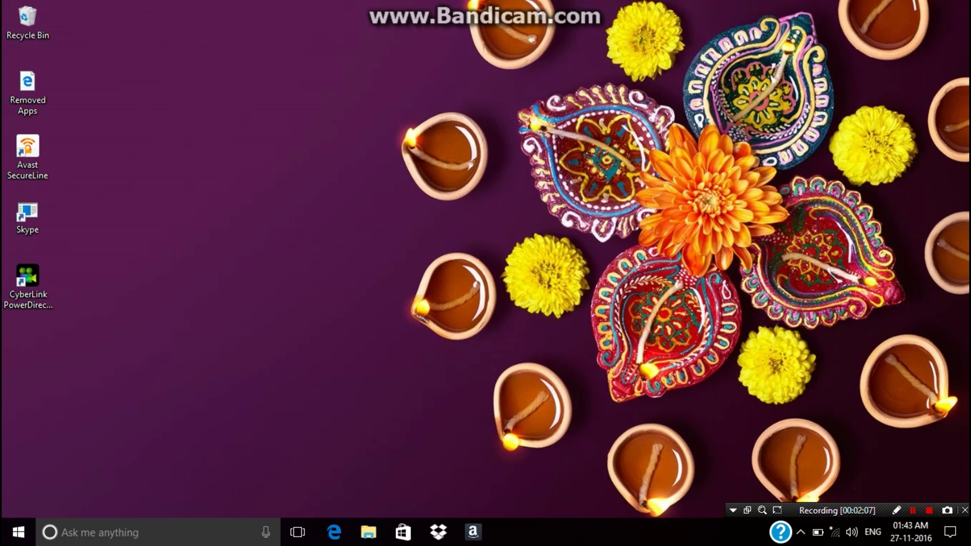
# Add the Computer and User's Files icons to the desktop through the desktop icon settings.
pyautogui.rightClick(384, 187)
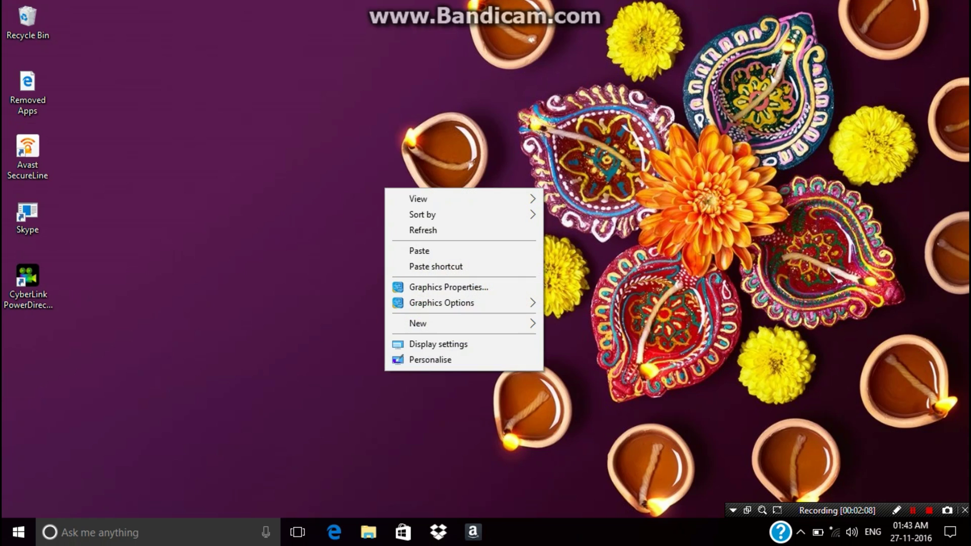
pyautogui.click(423, 359)
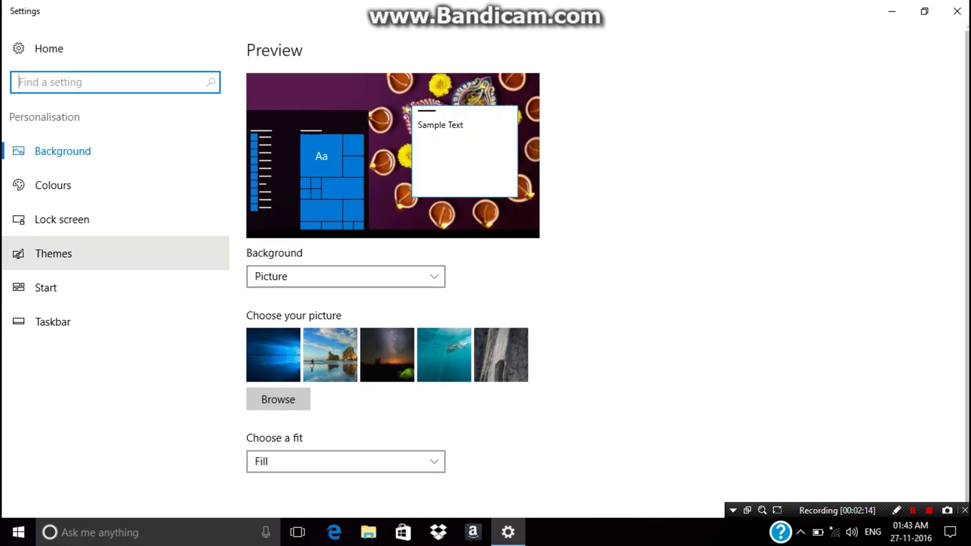
pyautogui.click(53, 254)
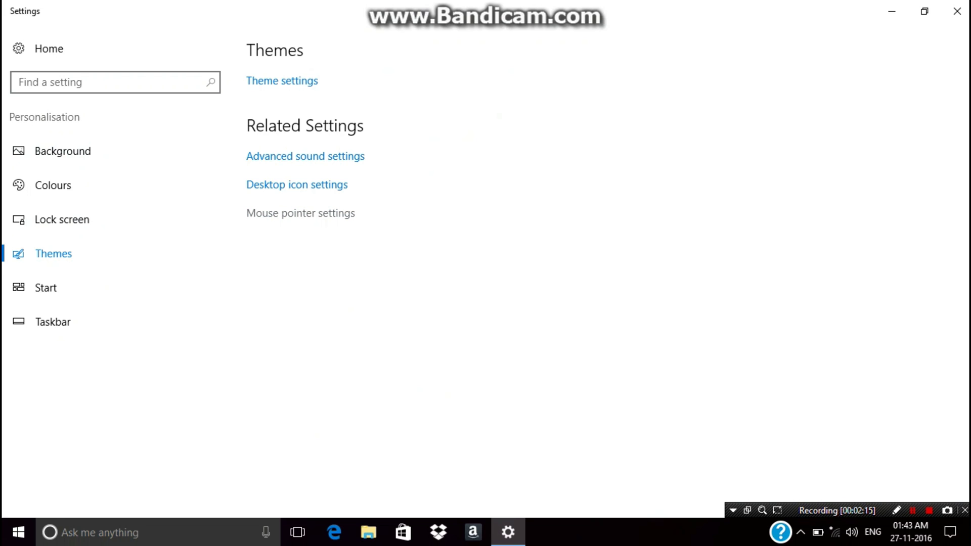
pyautogui.click(297, 184)
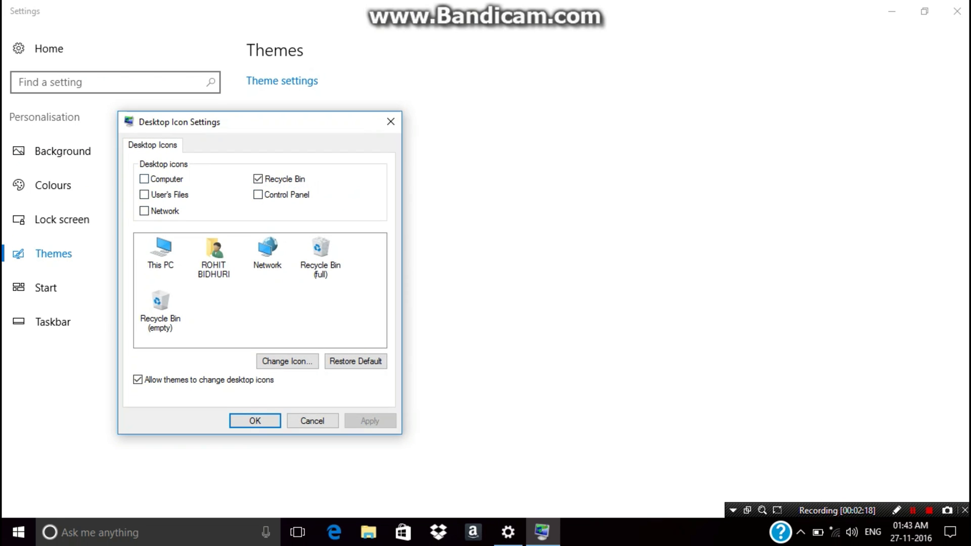
pyautogui.click(144, 194)
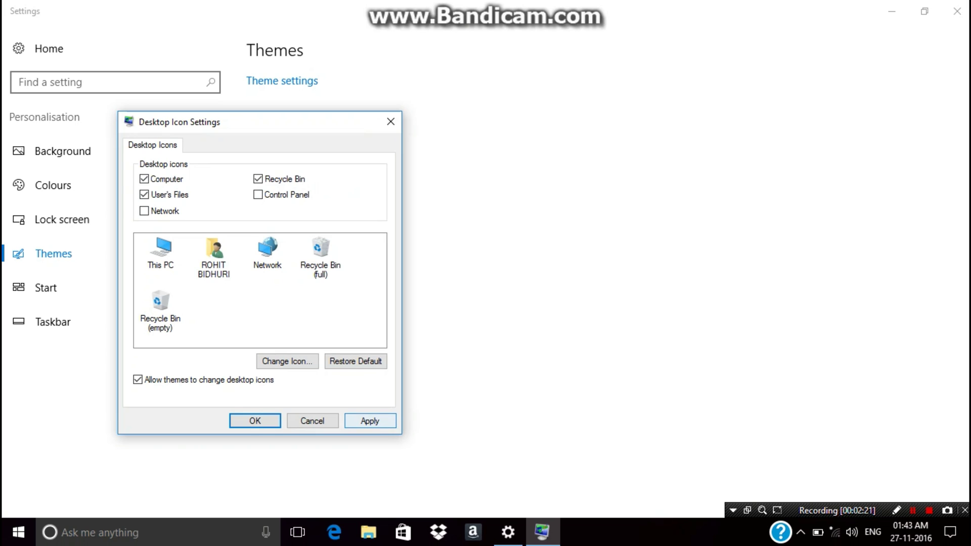
pyautogui.click(369, 421)
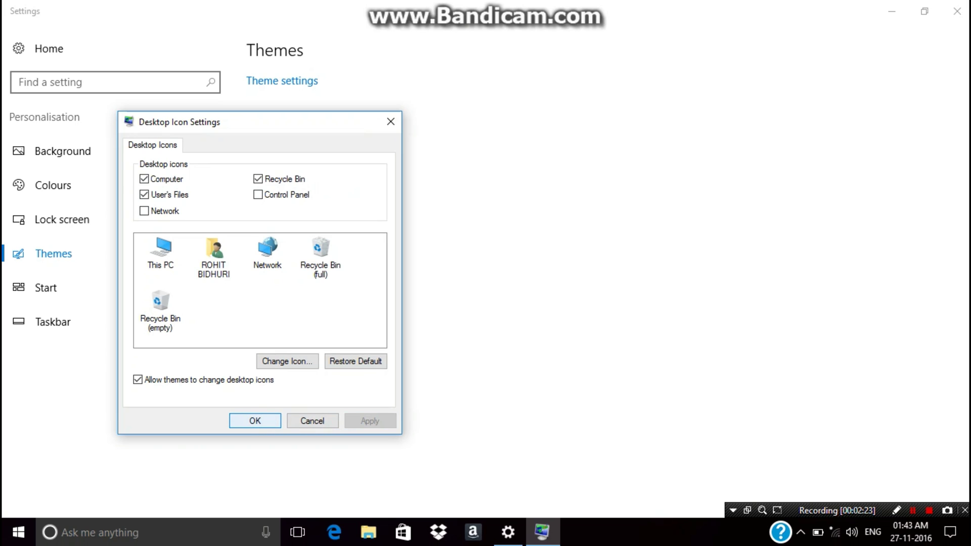
pyautogui.click(255, 421)
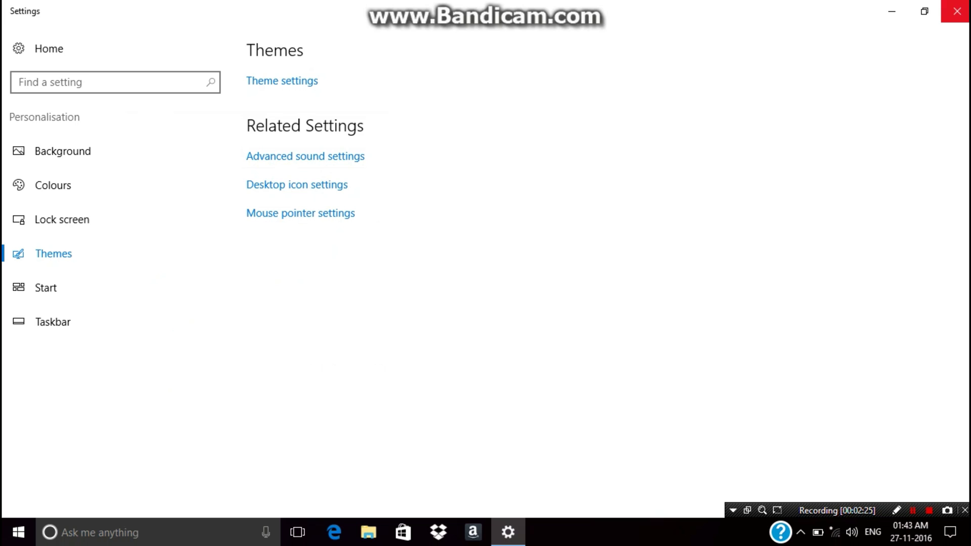
# Close the settings window, move the Recycle Bin icon below This PC and refresh the desktop.
pyautogui.click(957, 11)
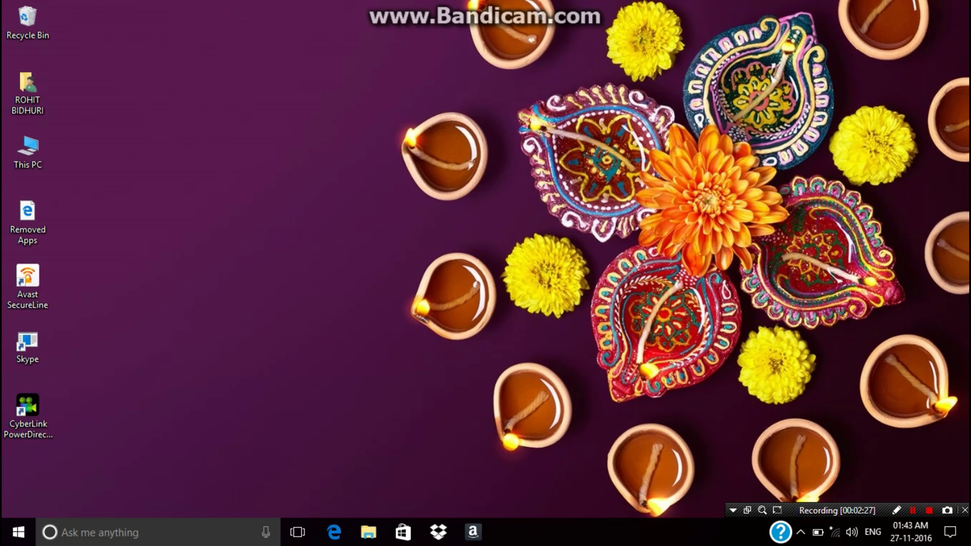
pyautogui.moveTo(27, 17); pyautogui.dragTo(80, 177)
pyautogui.rightClick(152, 116)
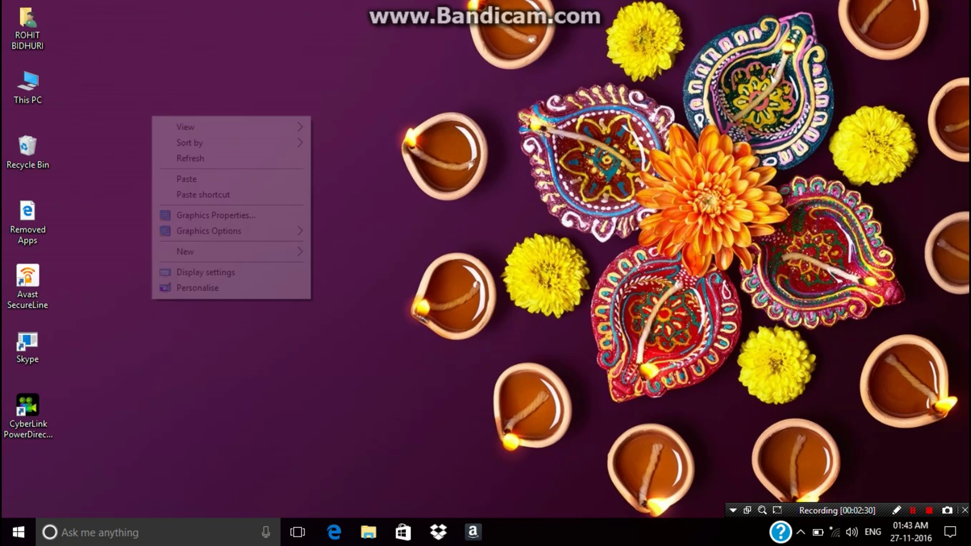
pyautogui.click(191, 158)
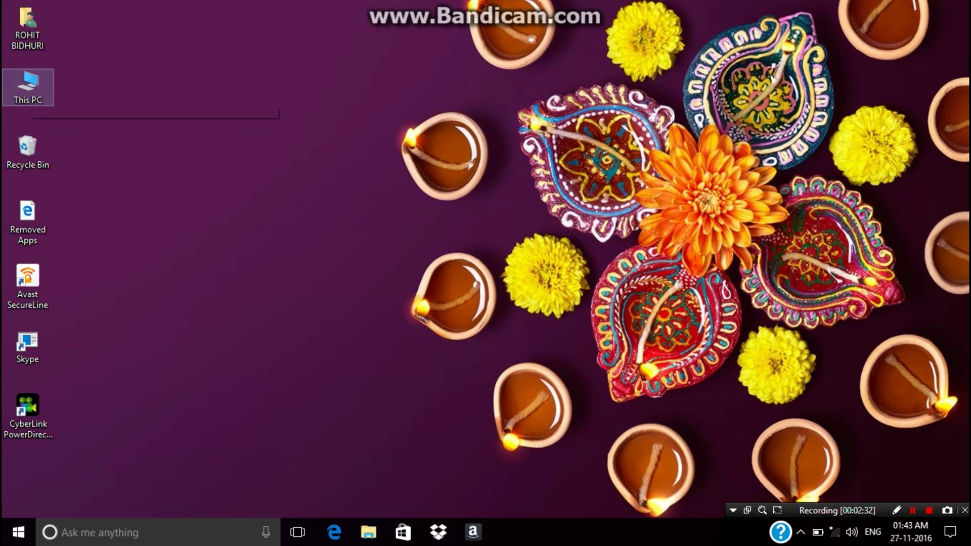
# Open This PC and check the DCIM, Movie and iPad folders on New Volume (F:), returning to This PC.
pyautogui.press('Return')
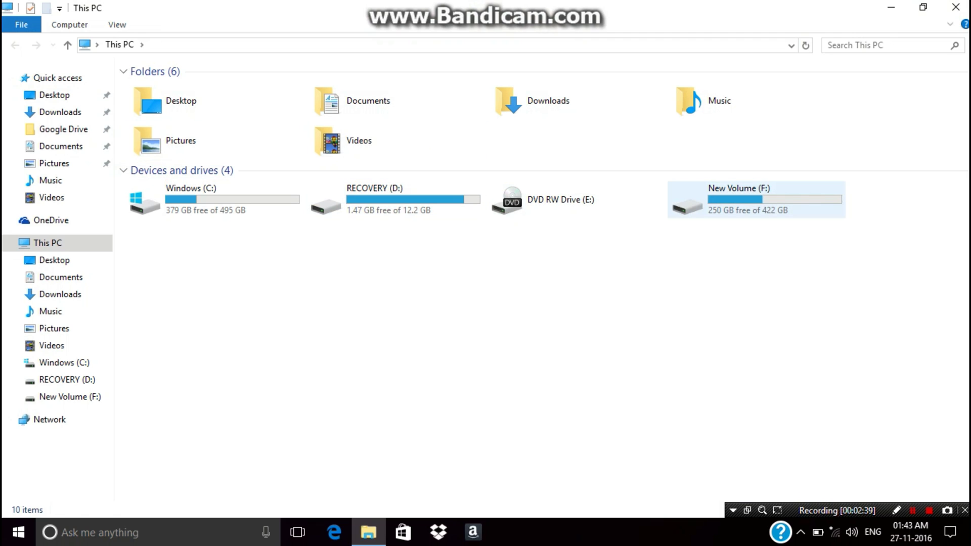
pyautogui.doubleClick(708, 202)
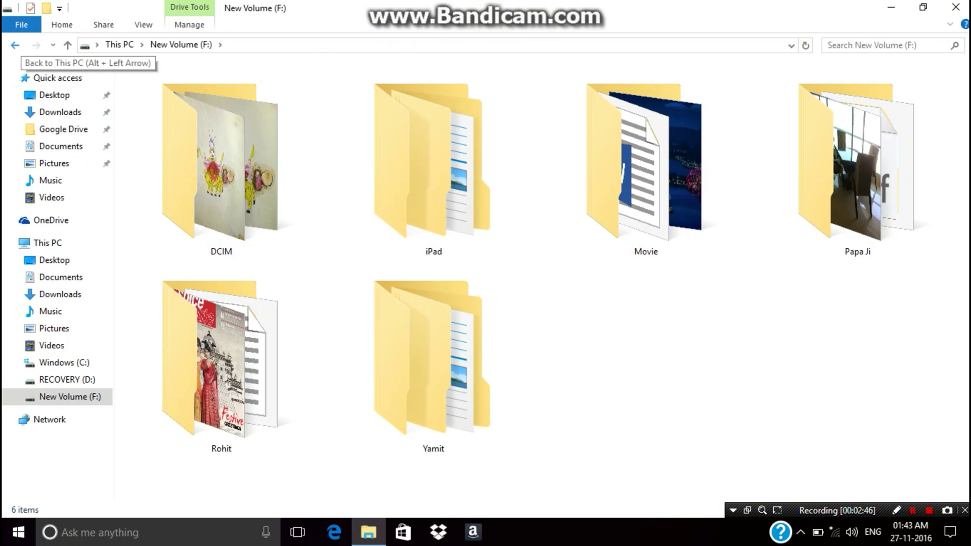
pyautogui.doubleClick(221, 162)
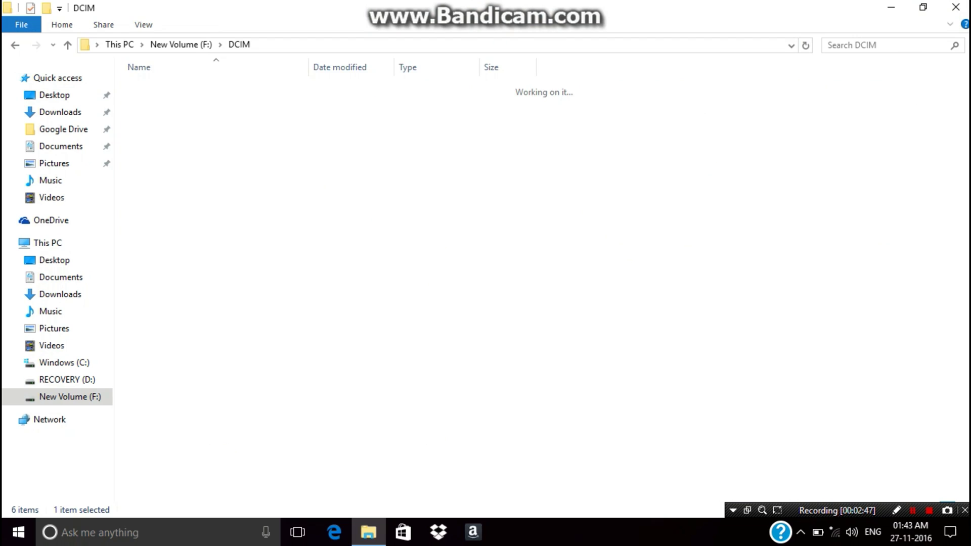
pyautogui.hotkey('alt', 'Left')
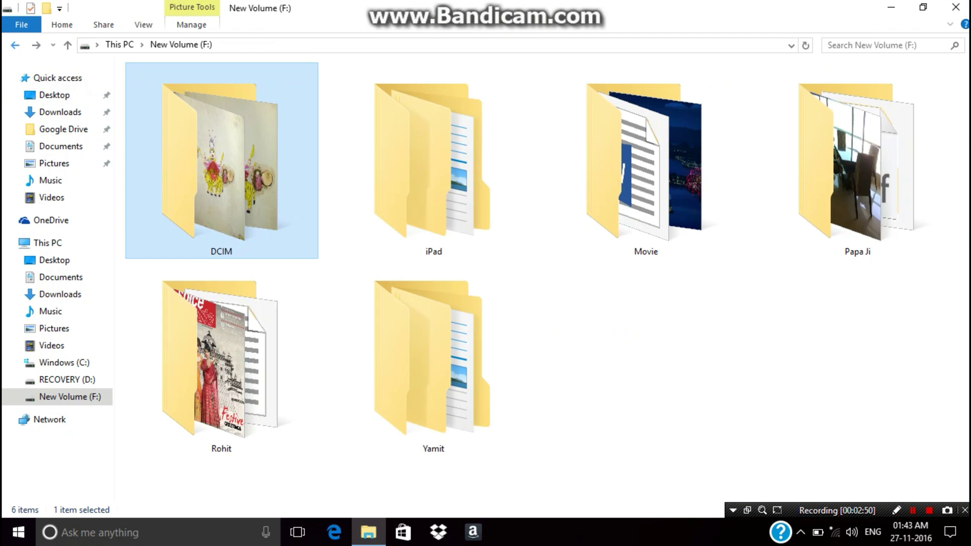
pyautogui.doubleClick(660, 152)
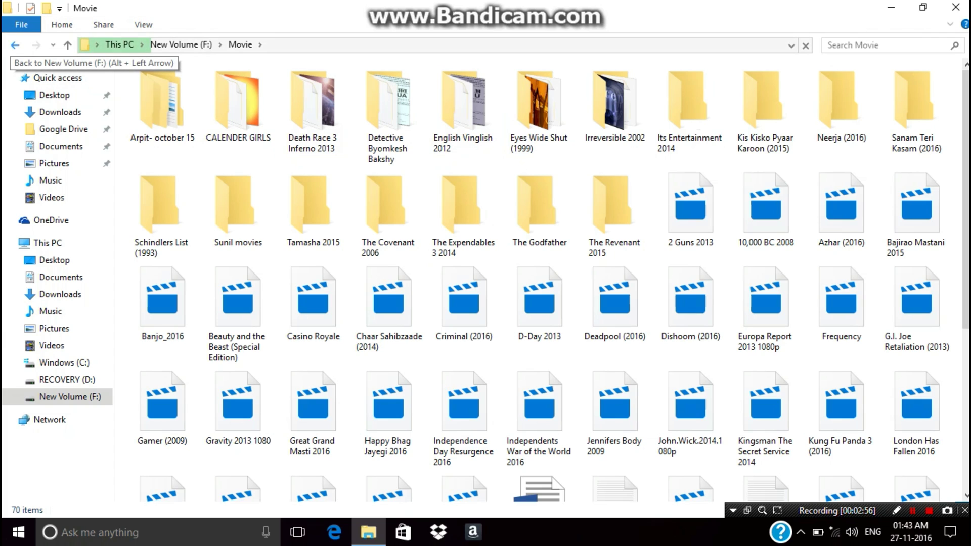
pyautogui.click(15, 45)
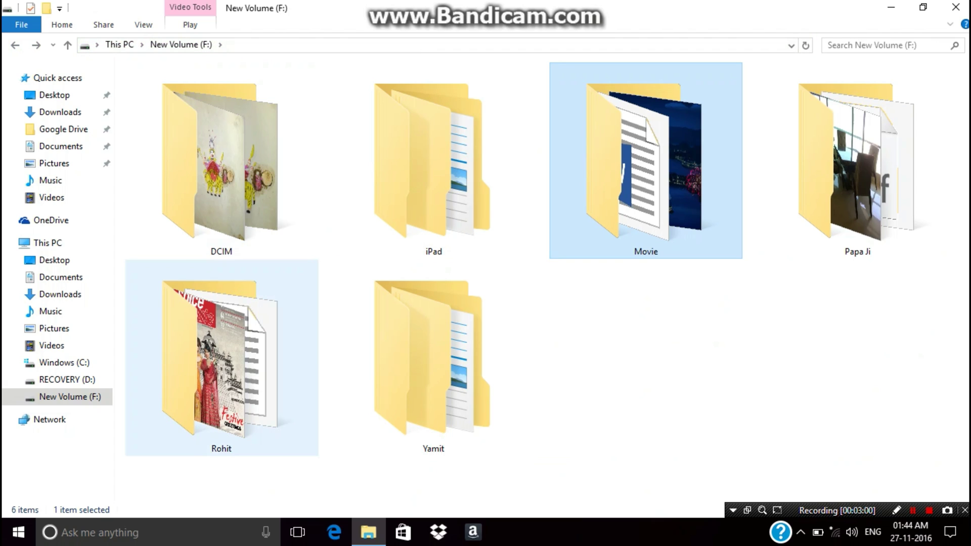
pyautogui.doubleClick(433, 167)
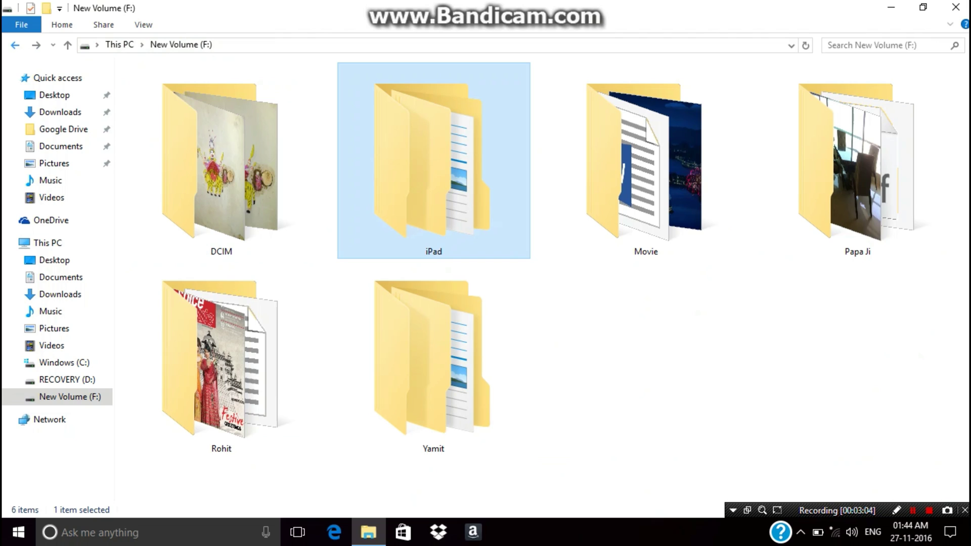
pyautogui.click(15, 44)
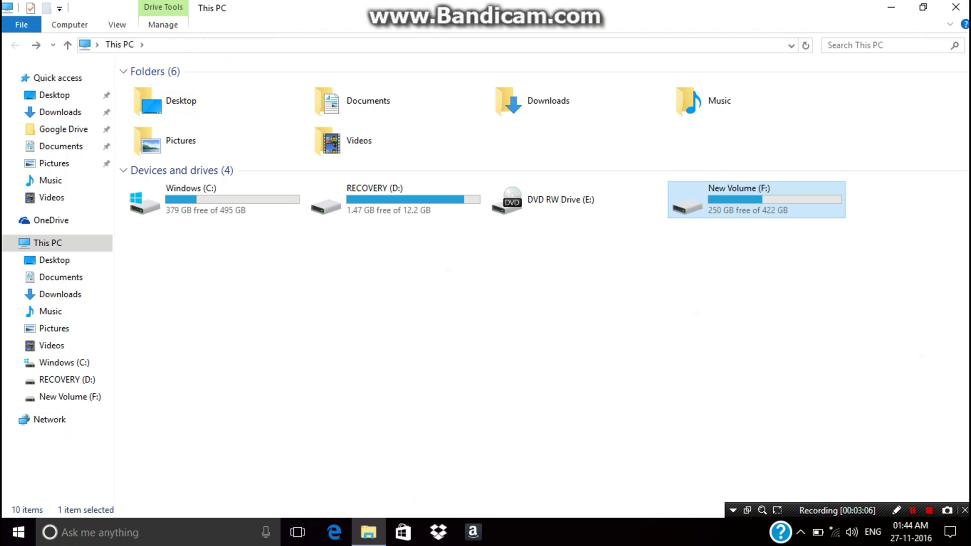
# Check the contents of the Documents, Downloads, Music, Pictures and Videos folders and close the window.
pyautogui.doubleClick(334, 101)
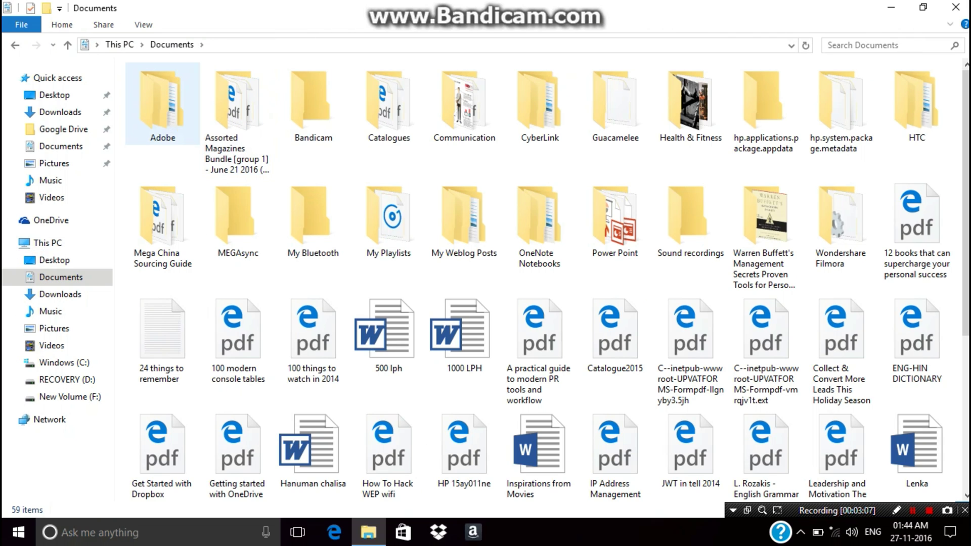
pyautogui.press('BackSpace')
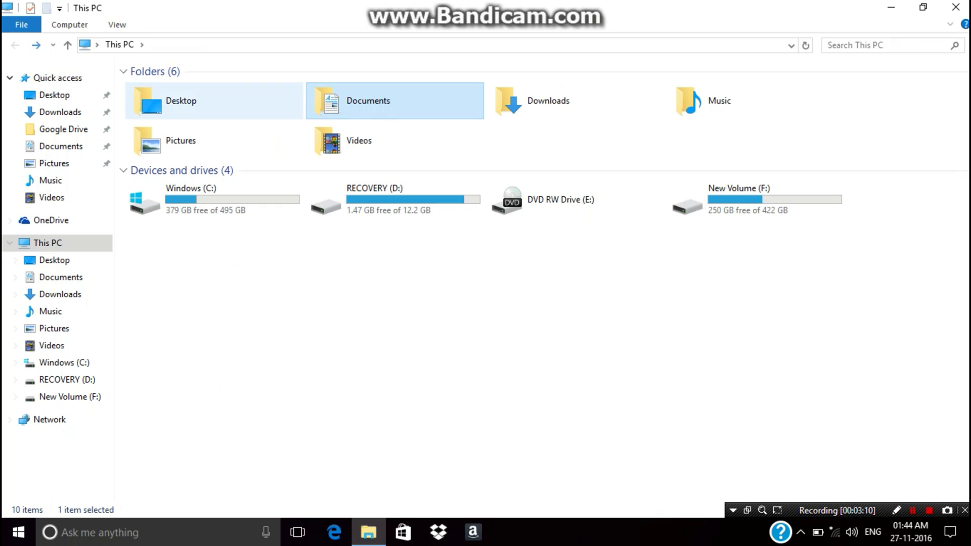
pyautogui.doubleClick(531, 102)
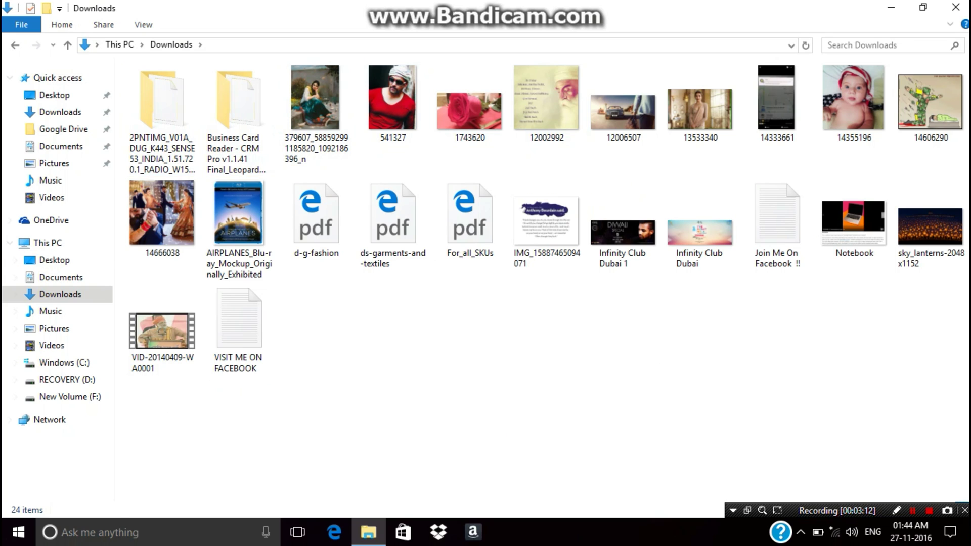
pyautogui.press('BackSpace')
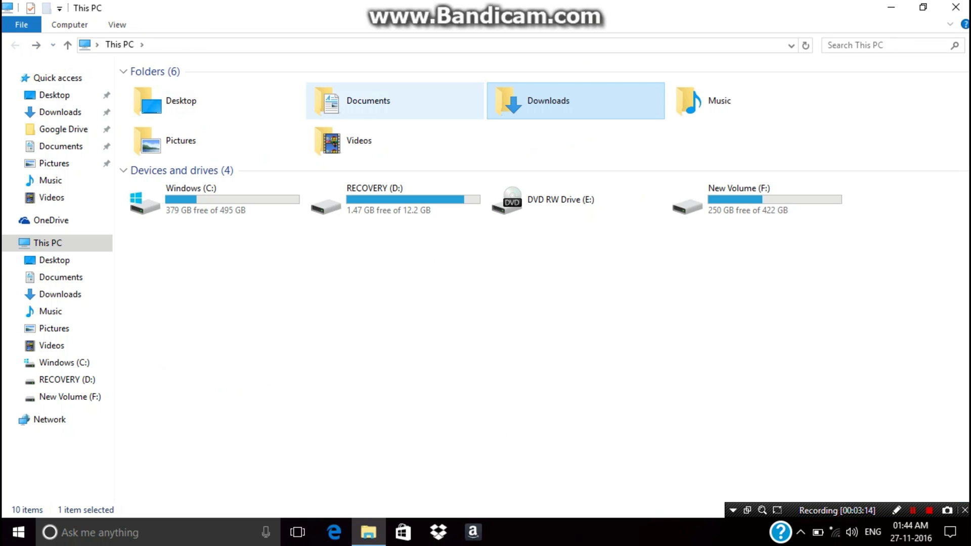
pyautogui.doubleClick(718, 101)
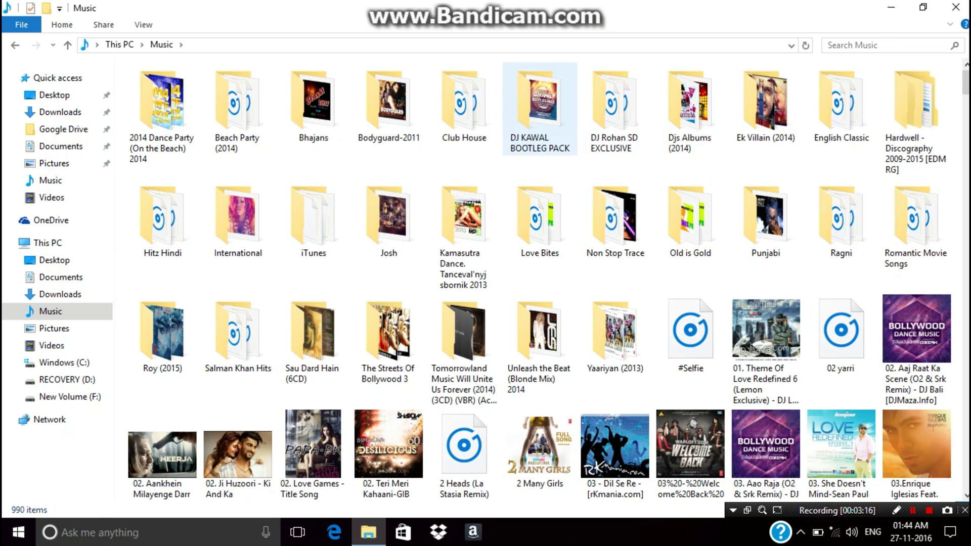
pyautogui.press('BackSpace')
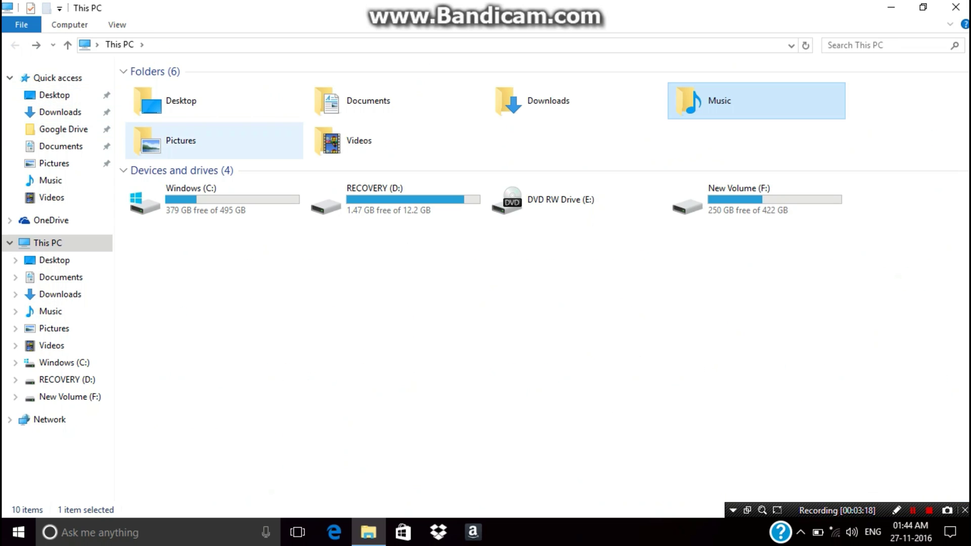
pyautogui.doubleClick(180, 141)
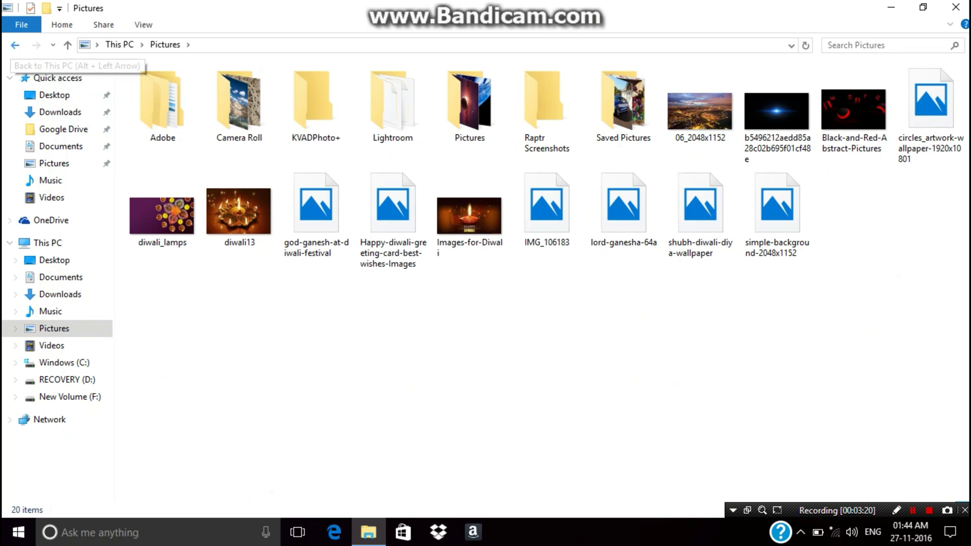
pyautogui.click(15, 45)
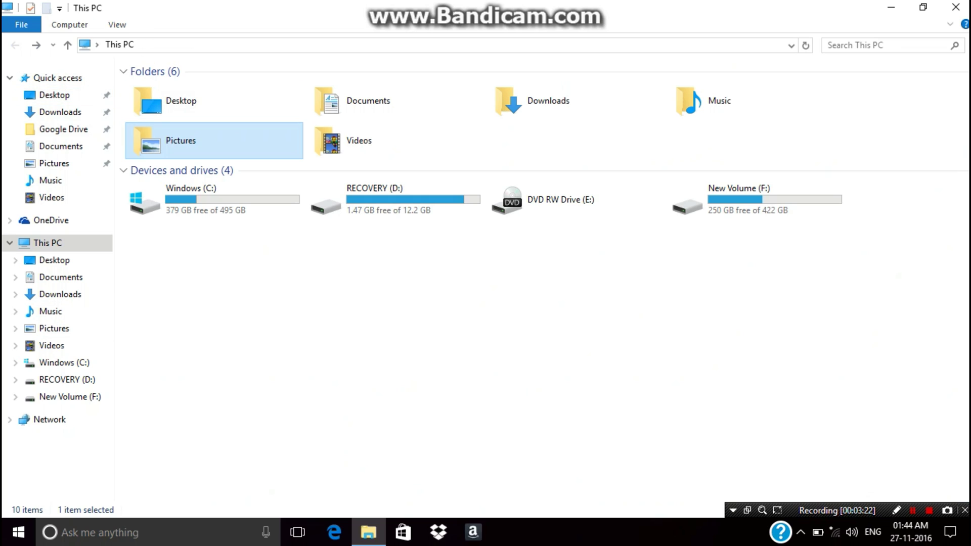
pyautogui.doubleClick(359, 140)
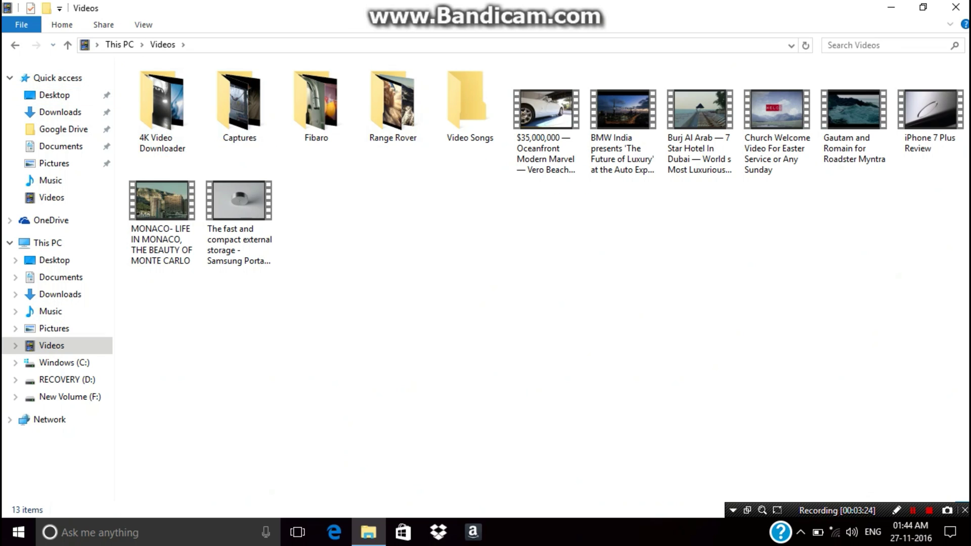
pyautogui.click(15, 45)
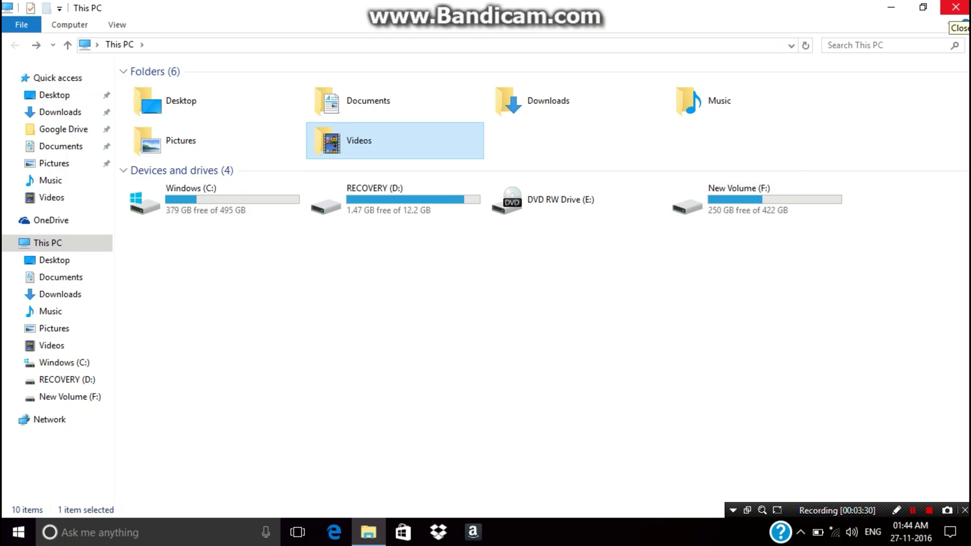
pyautogui.click(955, 7)
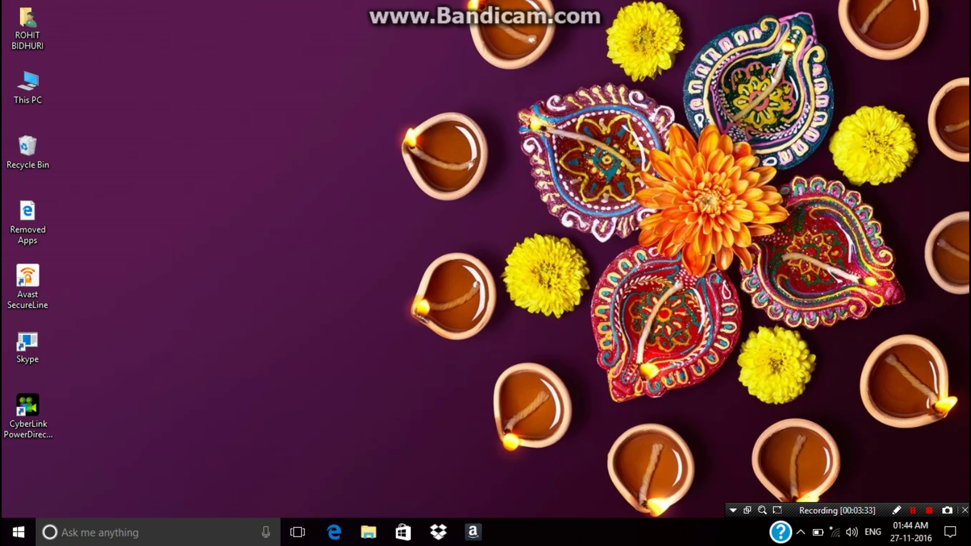
# Turn off Location and Bluetooth in the expanded Action Centre quick actions, and close it.
pyautogui.click(950, 532)
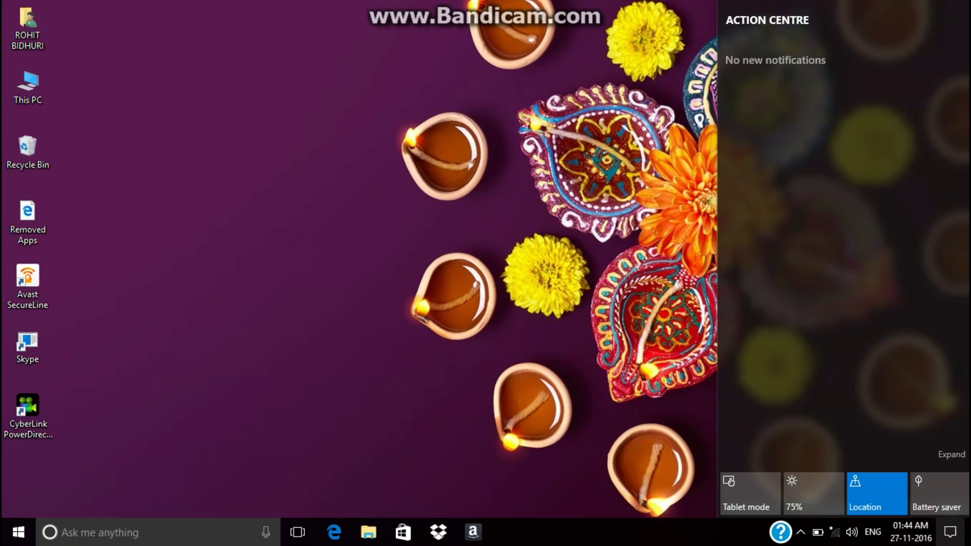
pyautogui.click(952, 455)
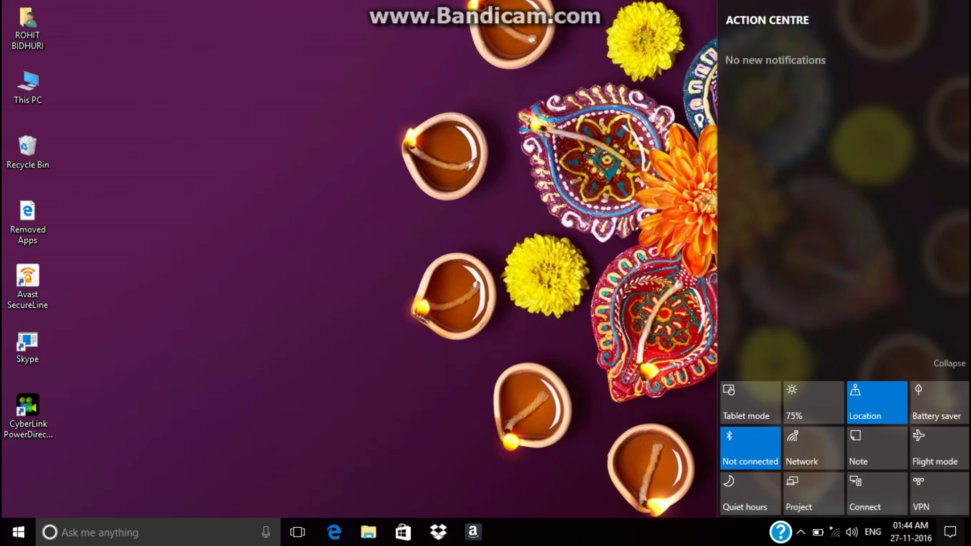
pyautogui.click(876, 402)
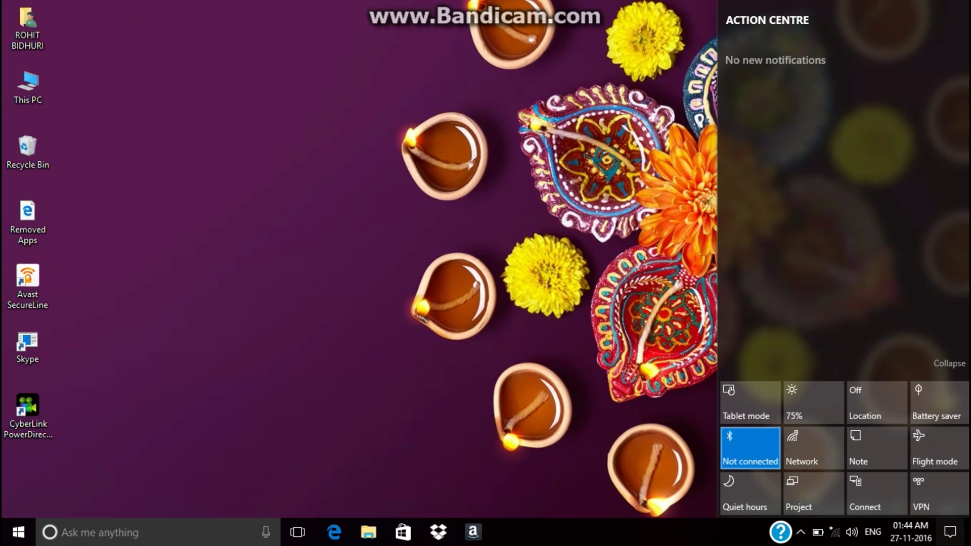
pyautogui.click(750, 447)
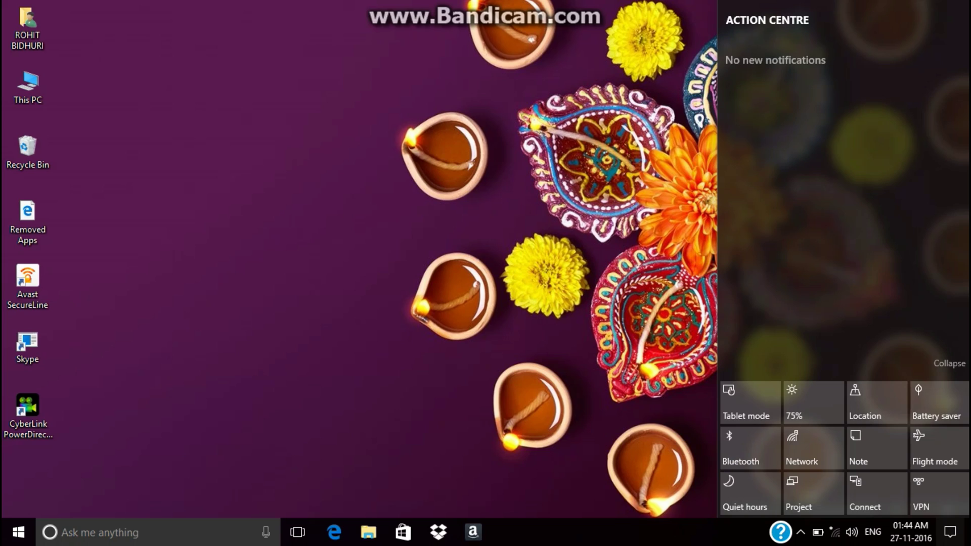
pyautogui.click(28, 86)
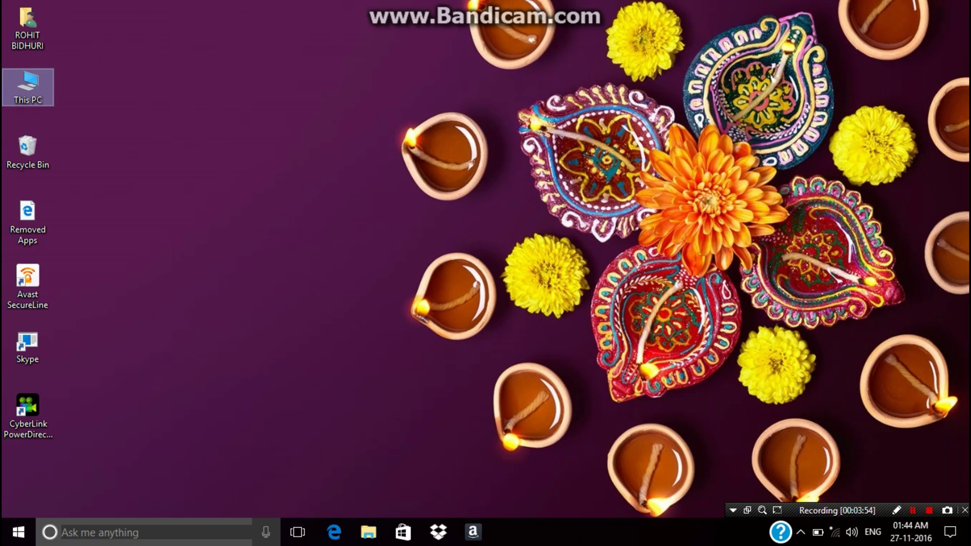
# Open the Control Panel.
pyautogui.press('super+x')
pyautogui.press('Up')
pyautogui.press('Up')
pyautogui.press('Up')
pyautogui.press('Up')
pyautogui.press('Up')
pyautogui.press('Up')
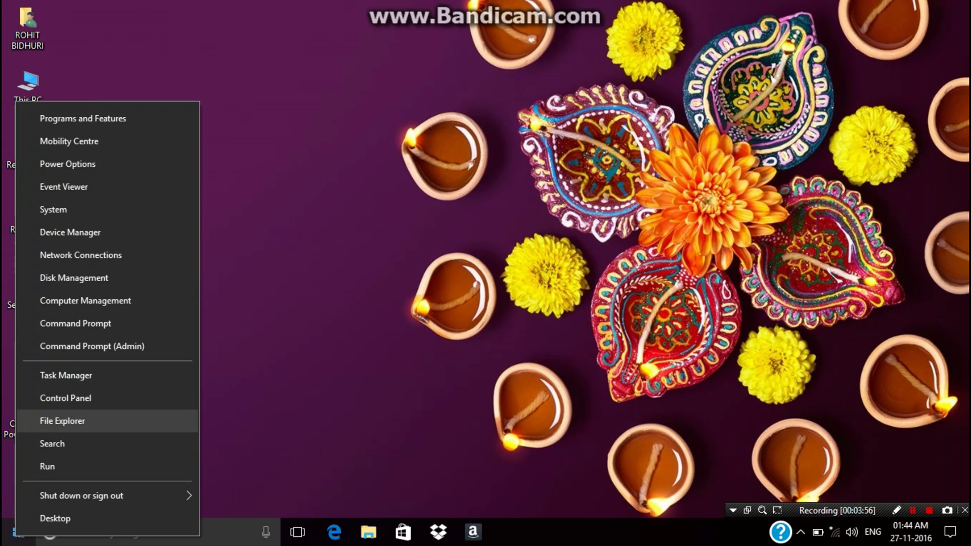
pyautogui.press('Return')
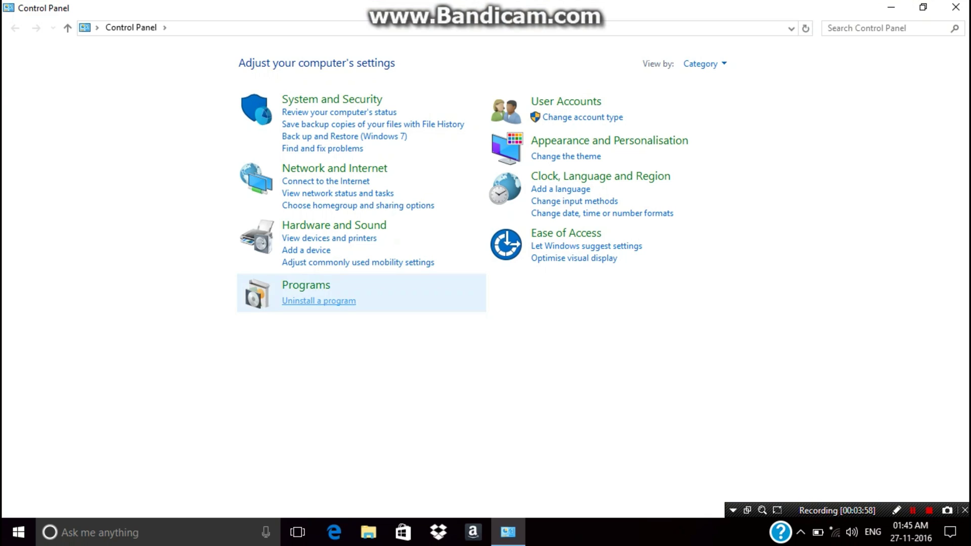
# Look through the whole list of installed programs in Programs and Features and close the window.
pyautogui.click(319, 302)
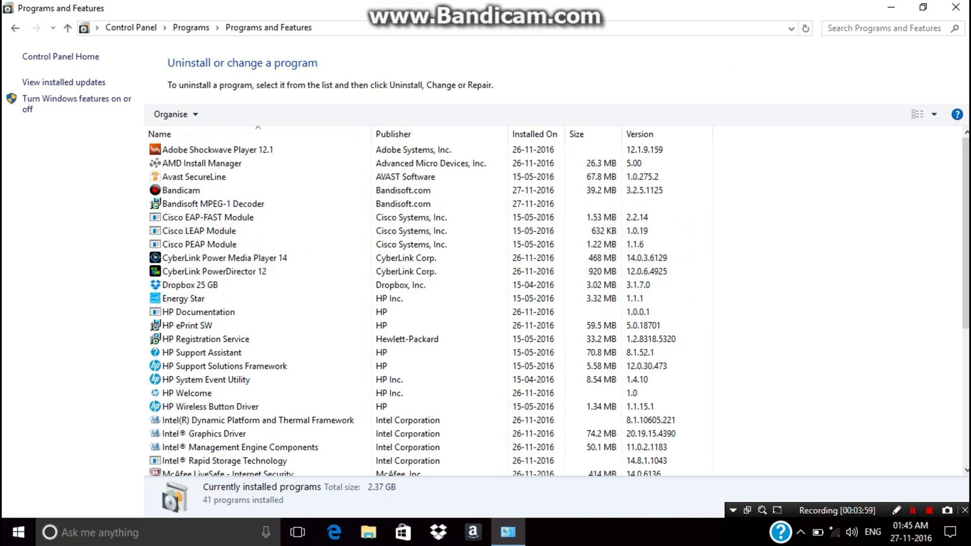
pyautogui.scroll(-5, 556, 307)
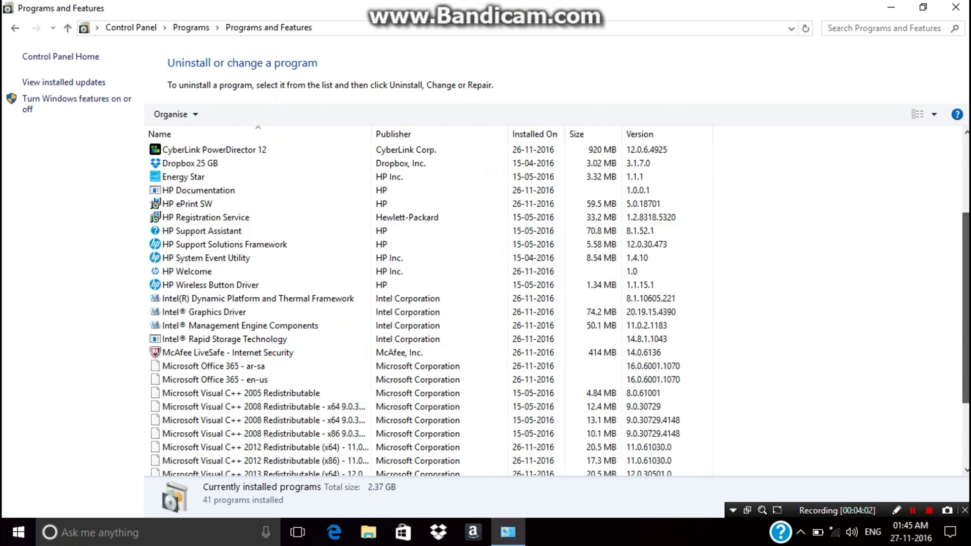
pyautogui.scroll(-1, 557, 306)
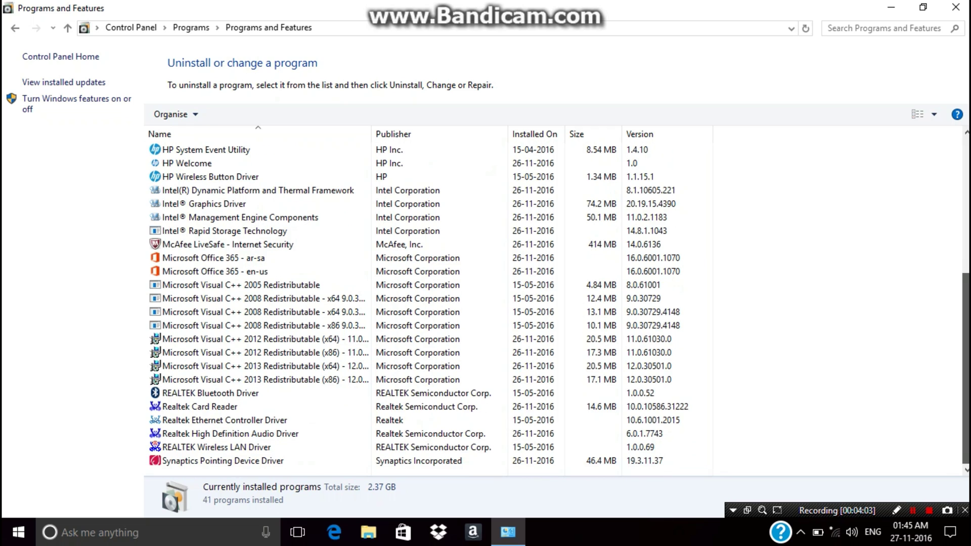
pyautogui.scroll(6, 556, 306)
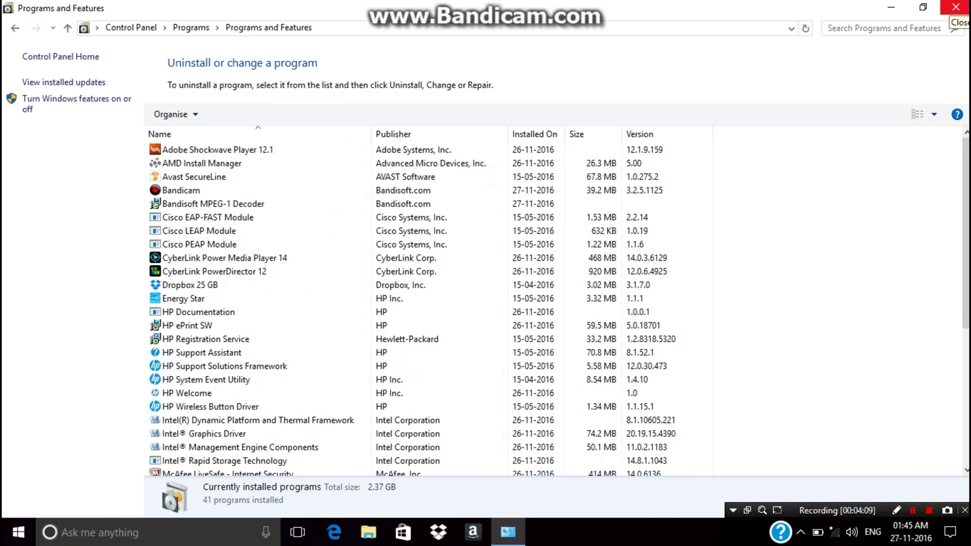
pyautogui.click(956, 7)
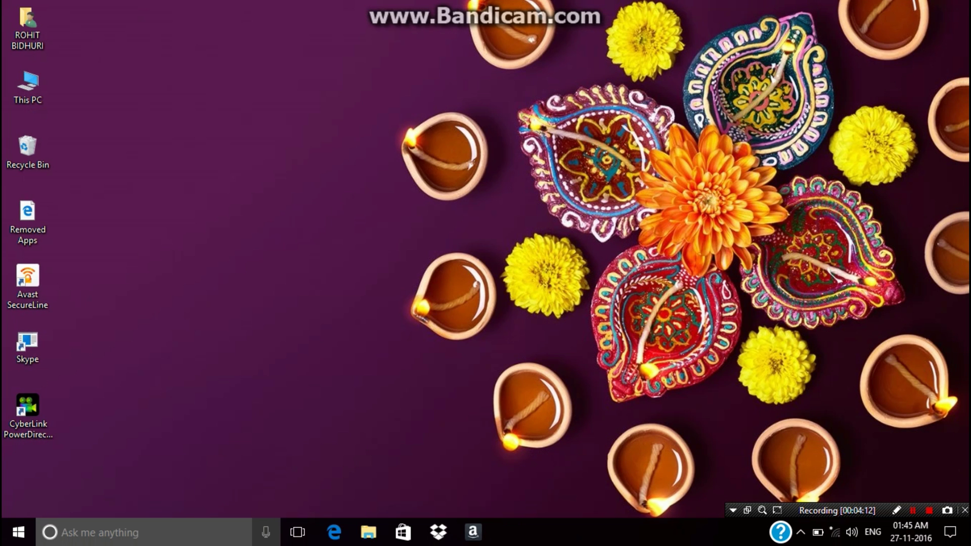
# Open the Cortana search.
pyautogui.click(101, 532)
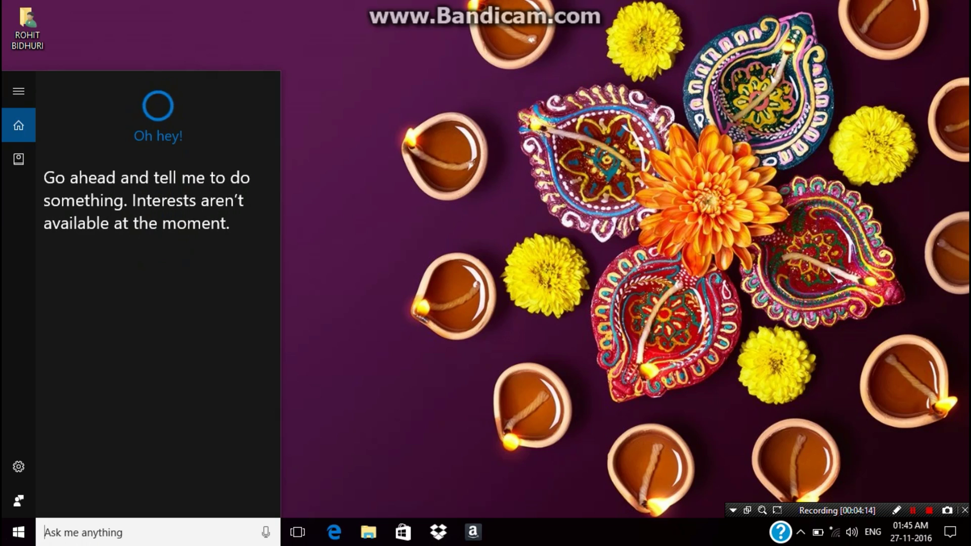